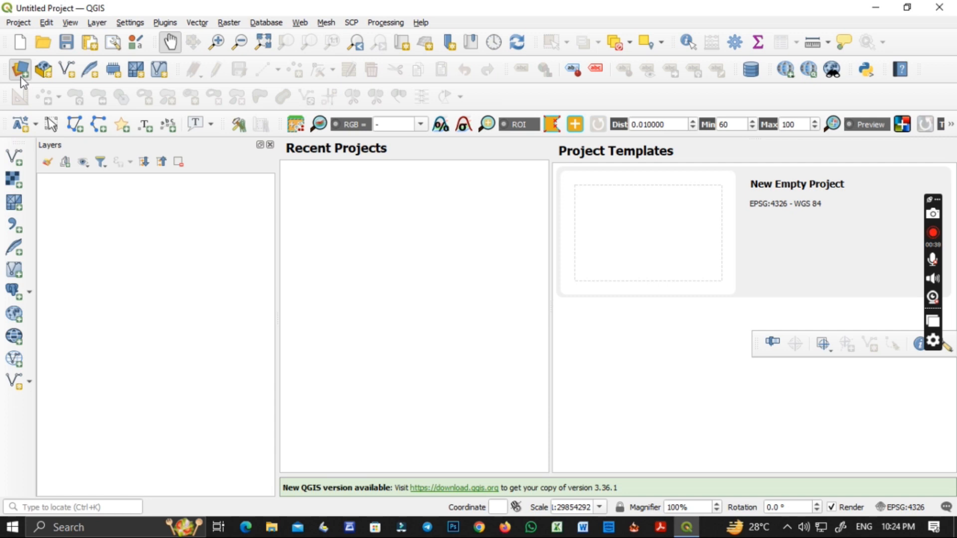
Add the raster file FCC.tif from the G:\QGIS\DATA 2 folder to the project as a layer
left_click(359, 164)
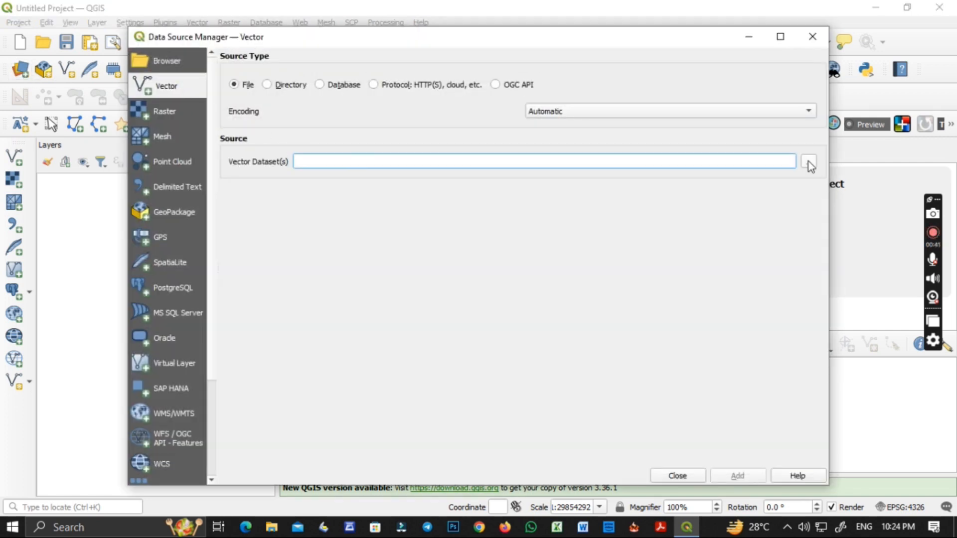
left_click(168, 110)
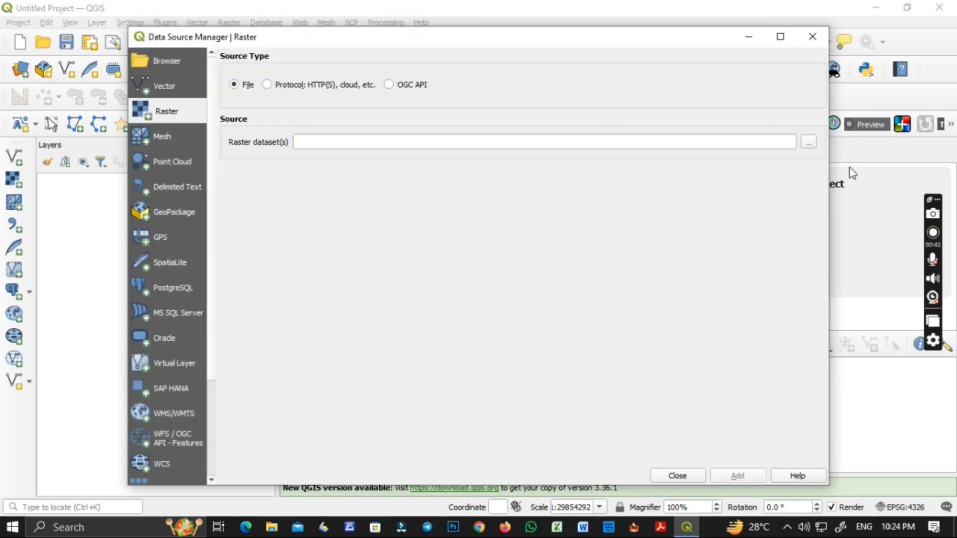
left_click(808, 143)
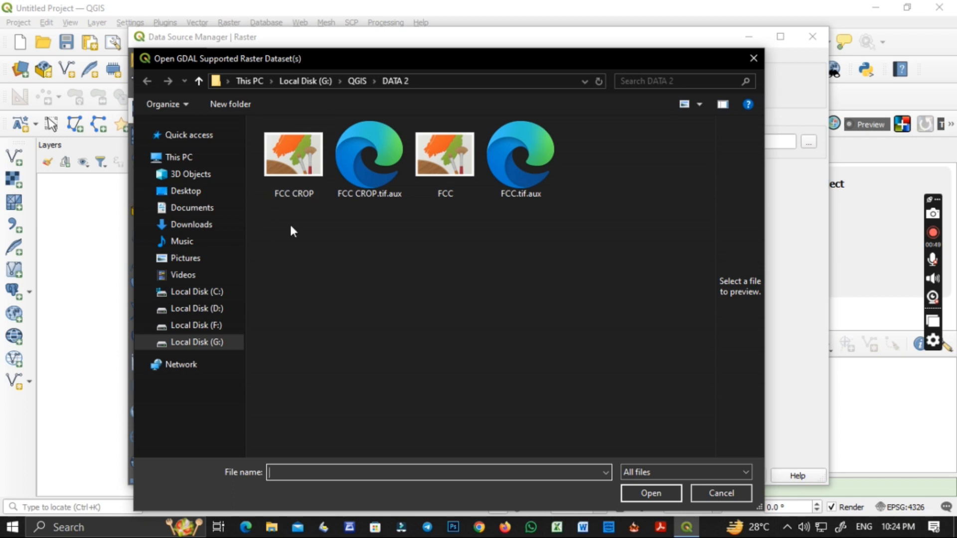
left_click(457, 188)
left_click(638, 490)
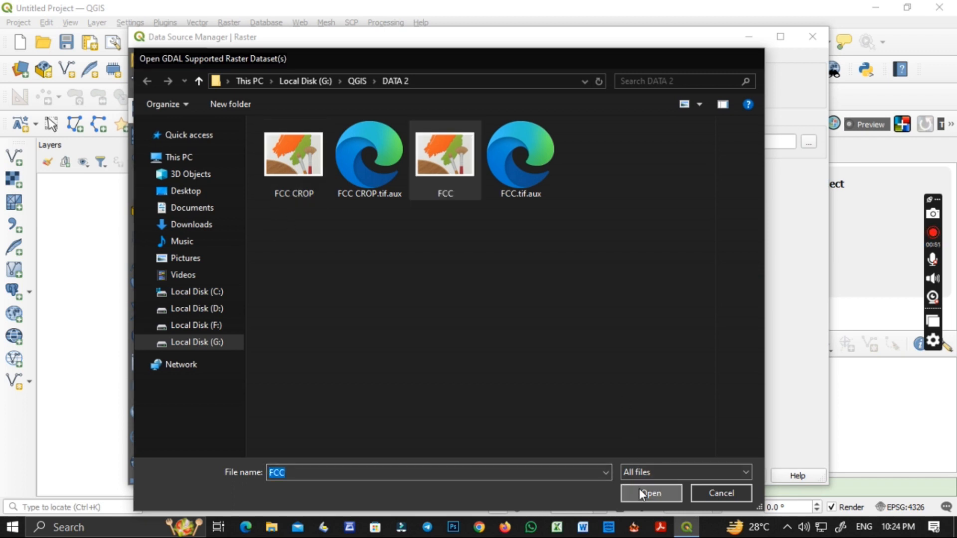
left_click(734, 477)
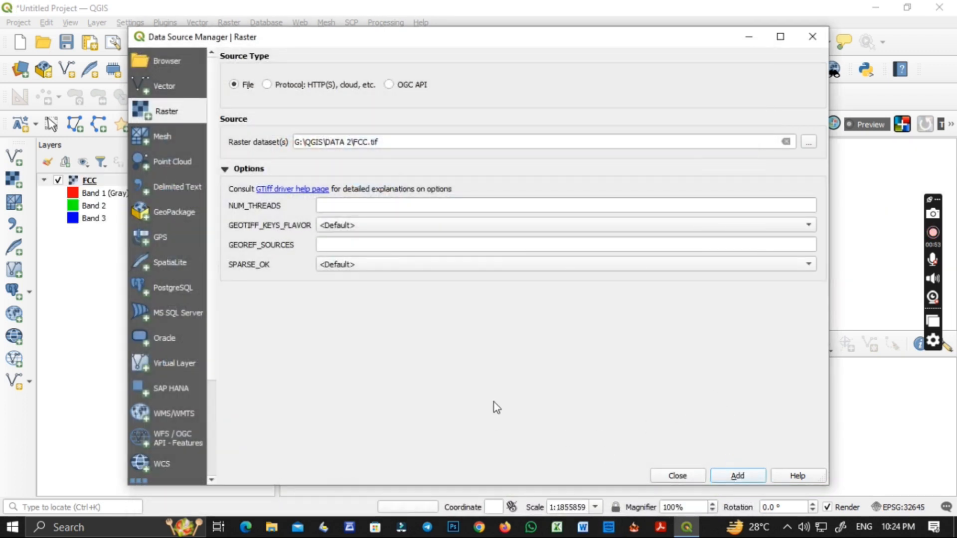
left_click(683, 476)
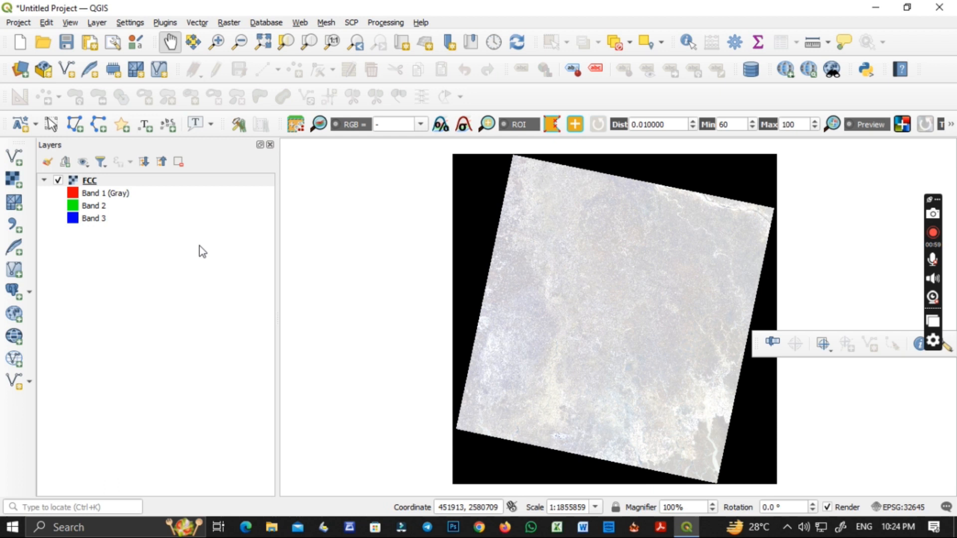
Set the FCC layer's multiband color rendering to Band 5 for red, Band 4 for green and Band 3 for blue
right_click(90, 181)
left_click(126, 412)
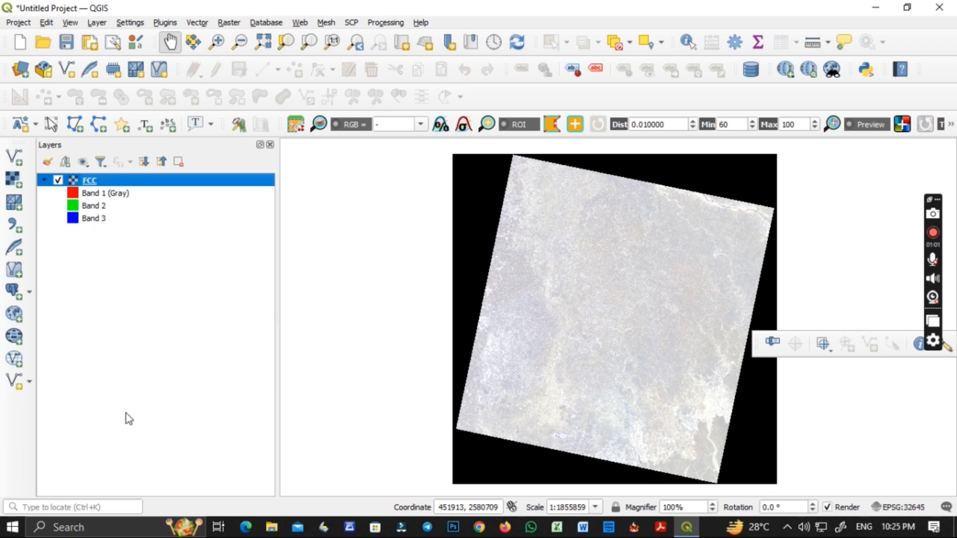
left_click(403, 125)
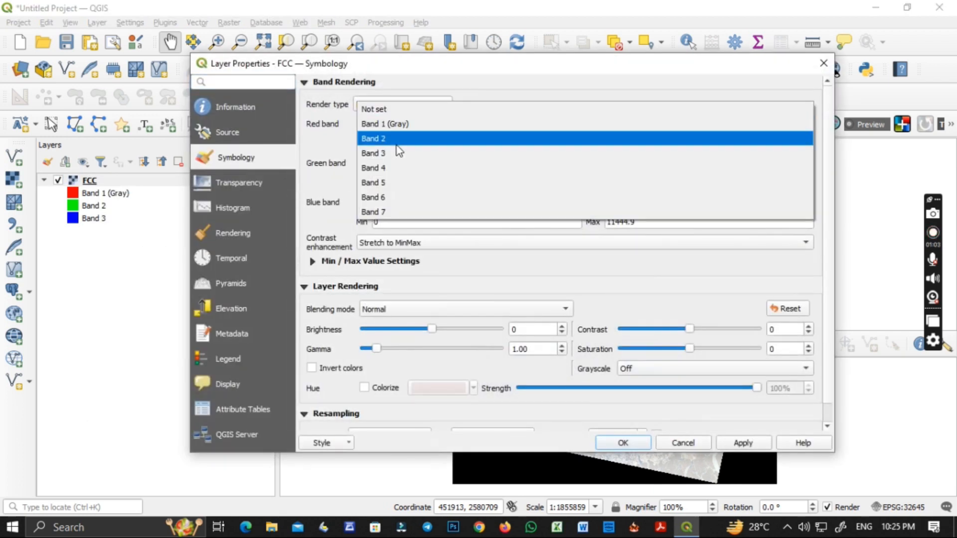
left_click(391, 181)
left_click(382, 165)
left_click(390, 192)
left_click(390, 202)
left_click(388, 204)
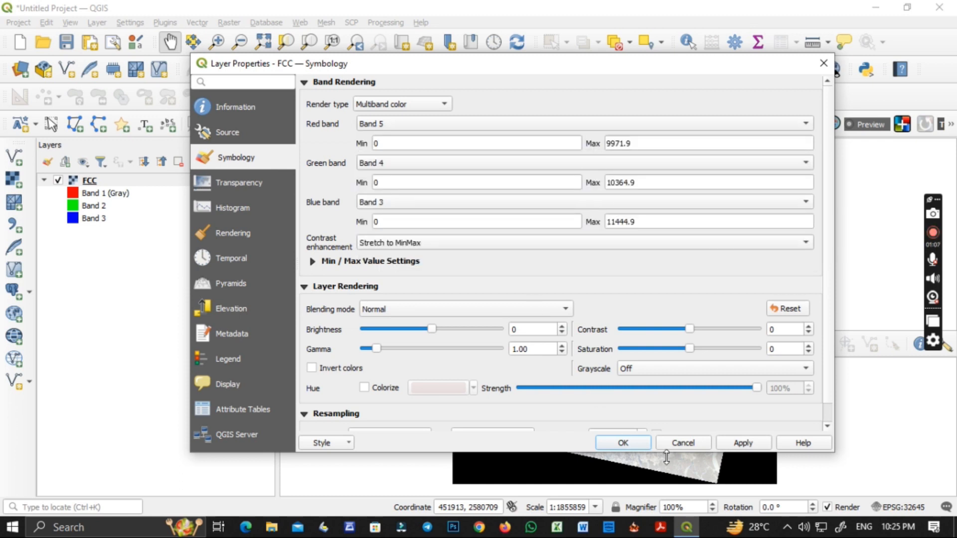
Set the FCC layer's additional no data value to 0 and apply the layer properties
left_click(238, 184)
left_click(419, 165)
left_click(417, 187)
left_click(310, 181)
left_click(538, 402)
left_click(749, 447)
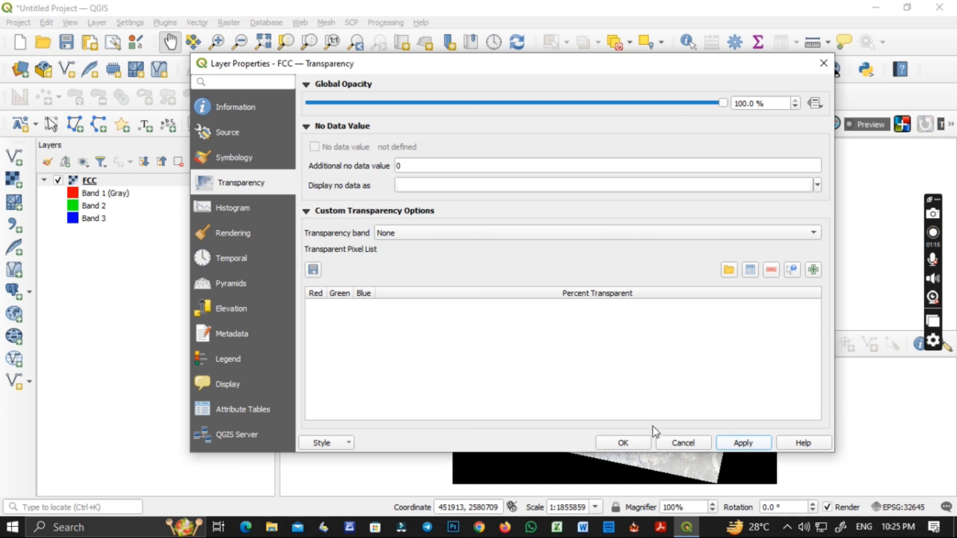
left_click(727, 443)
left_click(623, 443)
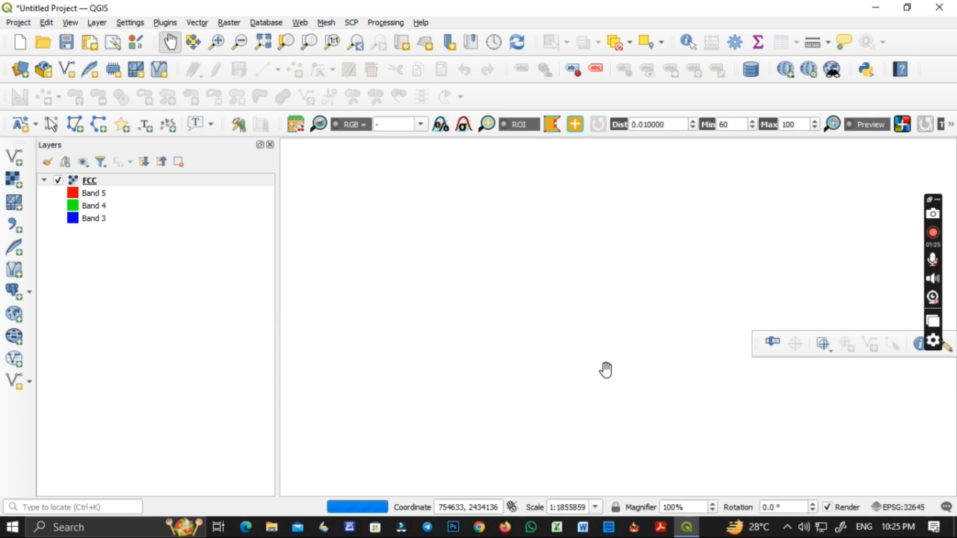
left_click_drag(557, 297, 626, 378)
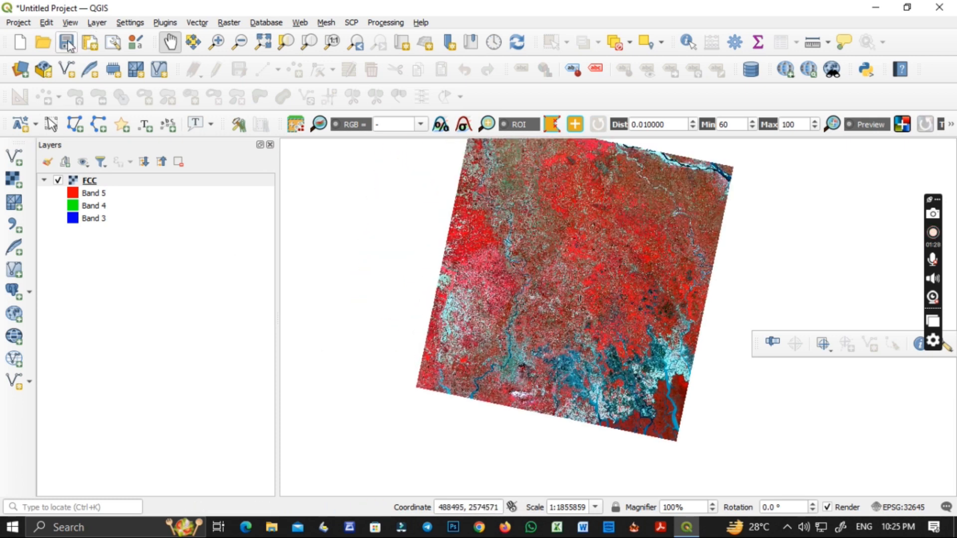
Start adding a vector layer and browse to the QGIS\MAP\BOUNDARY\Administrative Boundary Database folder for its dataset
left_click(199, 25)
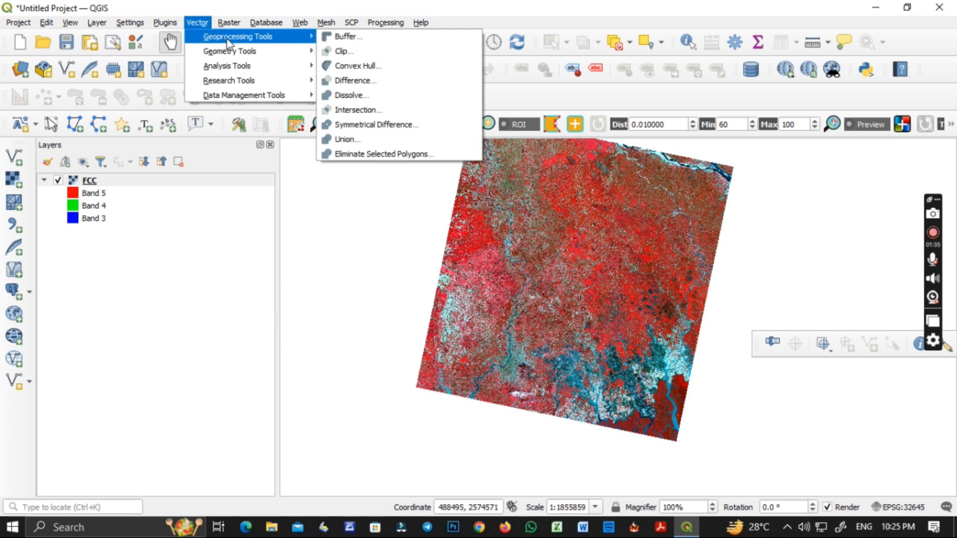
mouse_move(225, 56)
mouse_move(97, 22)
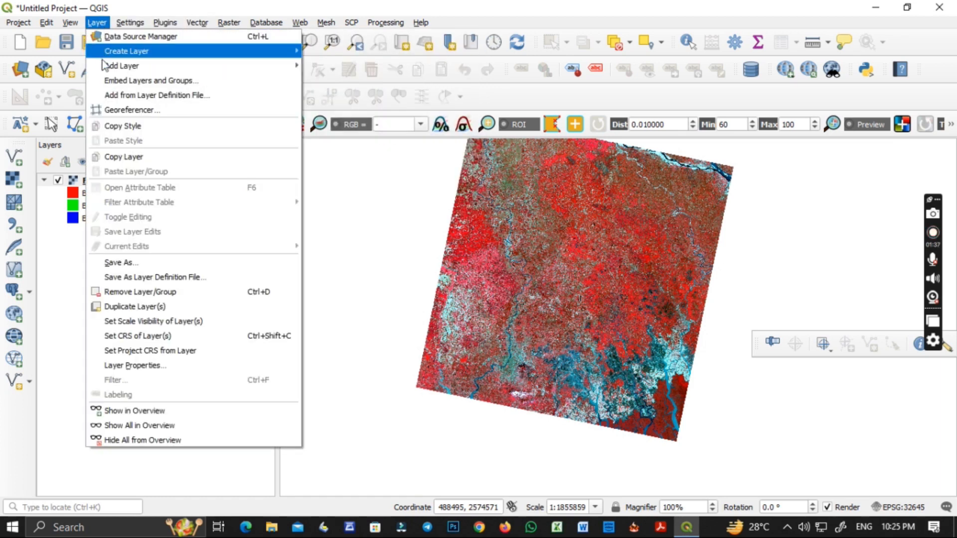
mouse_move(120, 66)
left_click(334, 66)
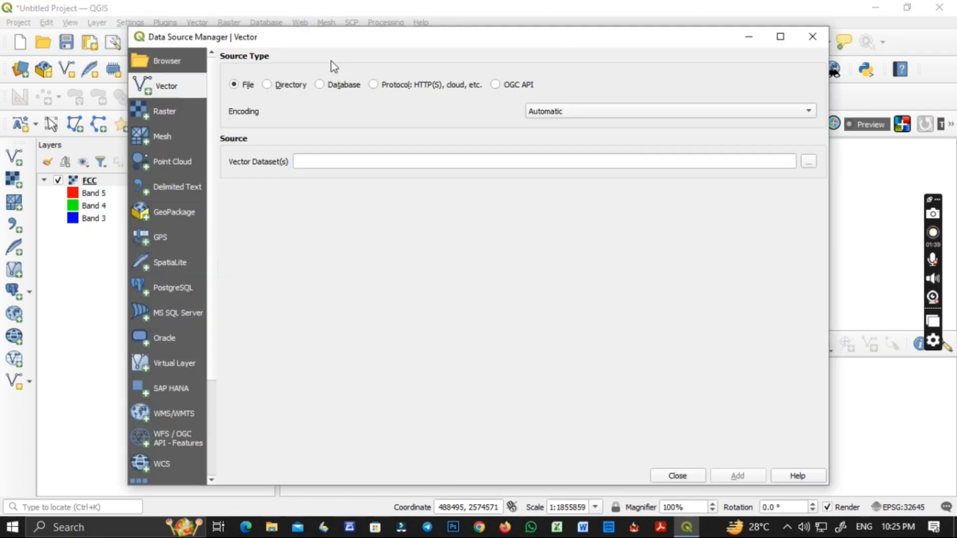
left_click(807, 165)
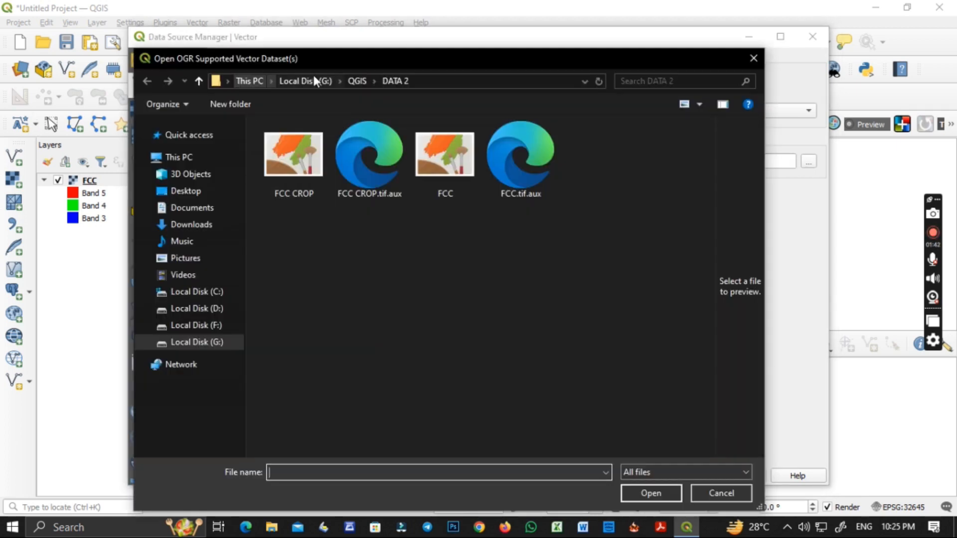
left_click(356, 81)
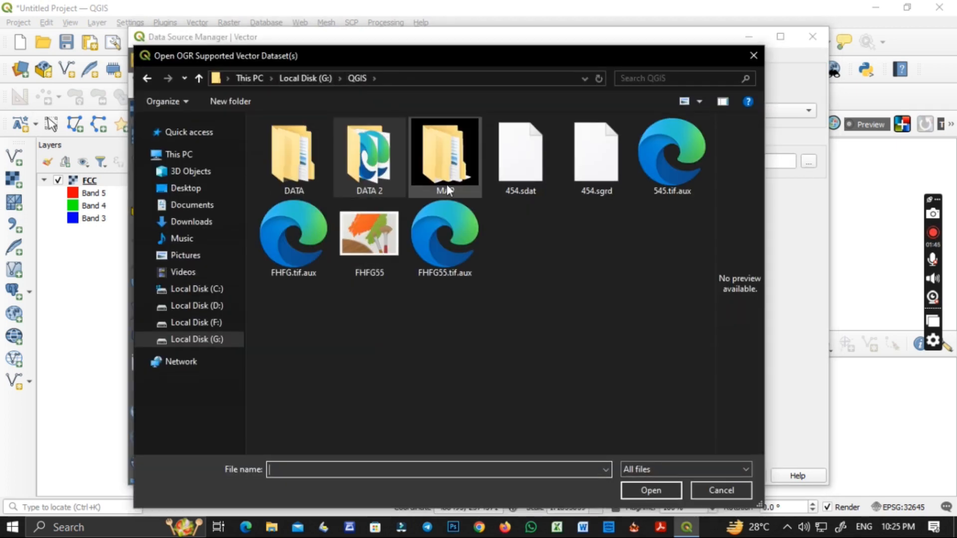
double_click(447, 189)
double_click(294, 159)
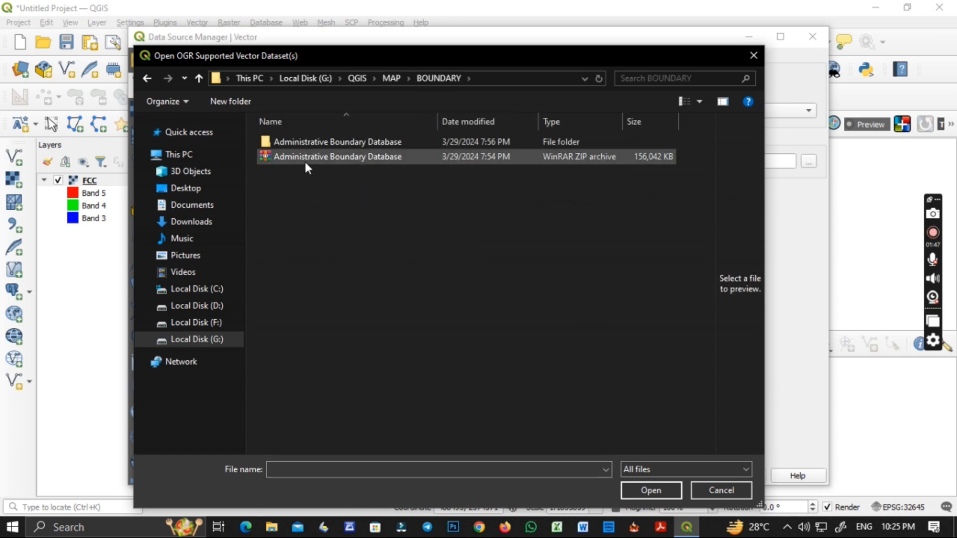
double_click(333, 145)
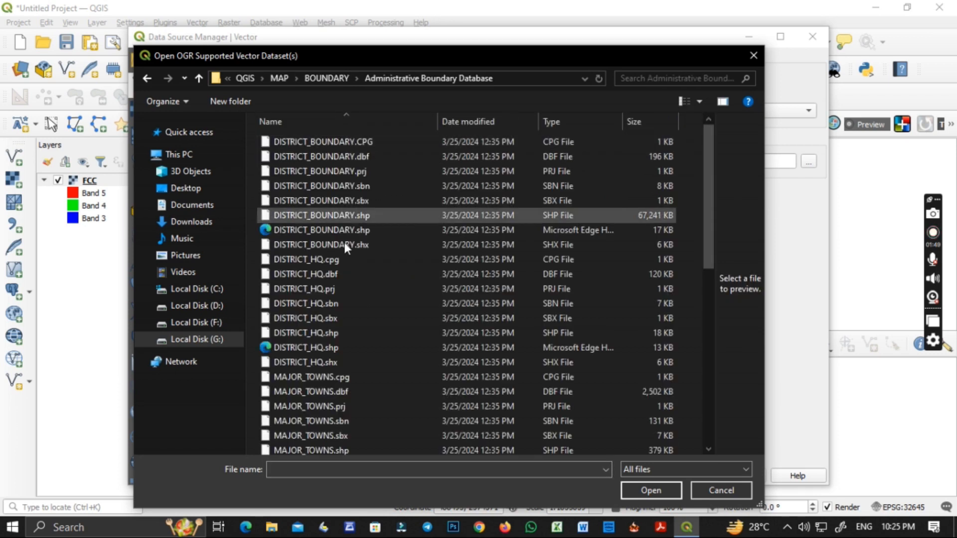
Choose SUBDISTRICT_BOUNDARY.shp as the vector dataset and add it to the project as a layer
scroll(359, 379, "down", 9)
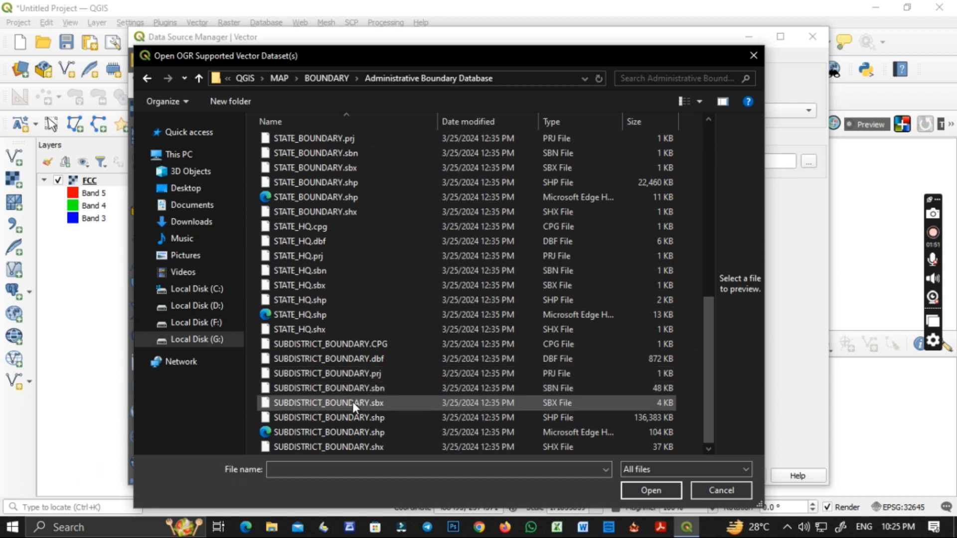
left_click(346, 416)
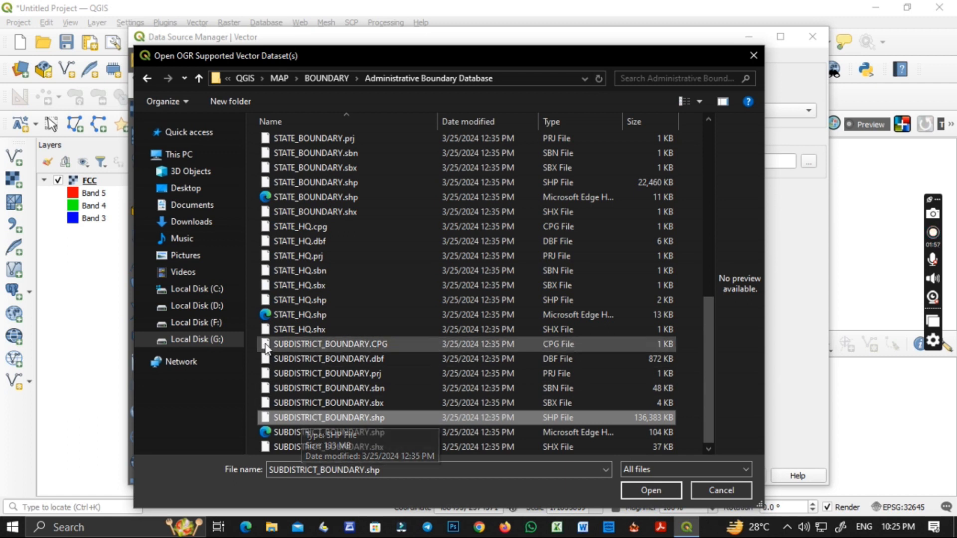
scroll(319, 339, "up", 5)
scroll(320, 354, "up", 3)
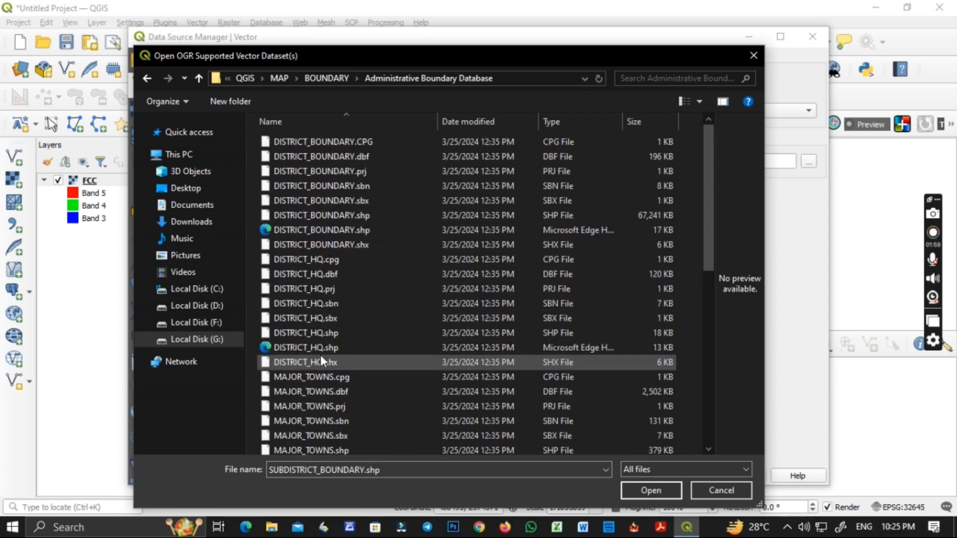
scroll(354, 342, "down", 9)
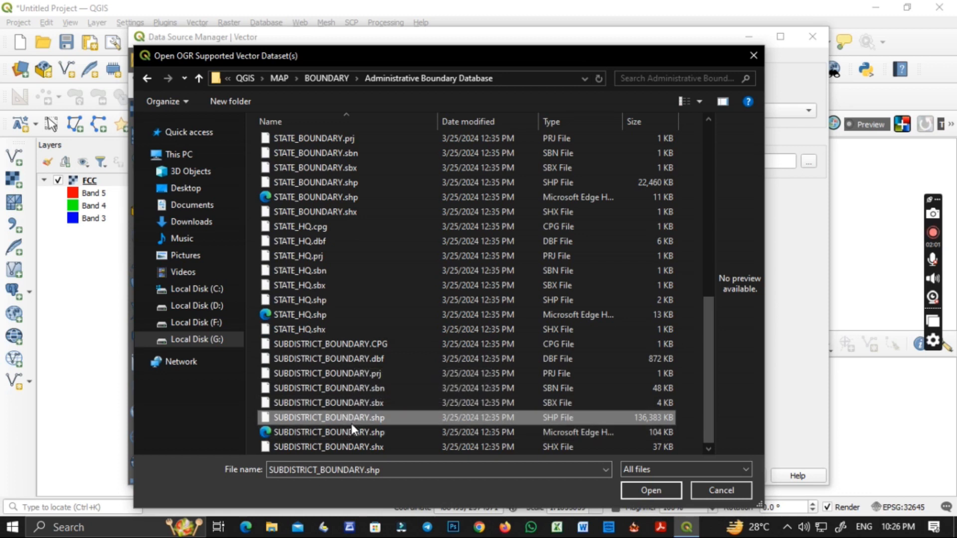
left_click(353, 419)
left_click(374, 435)
left_click(371, 419)
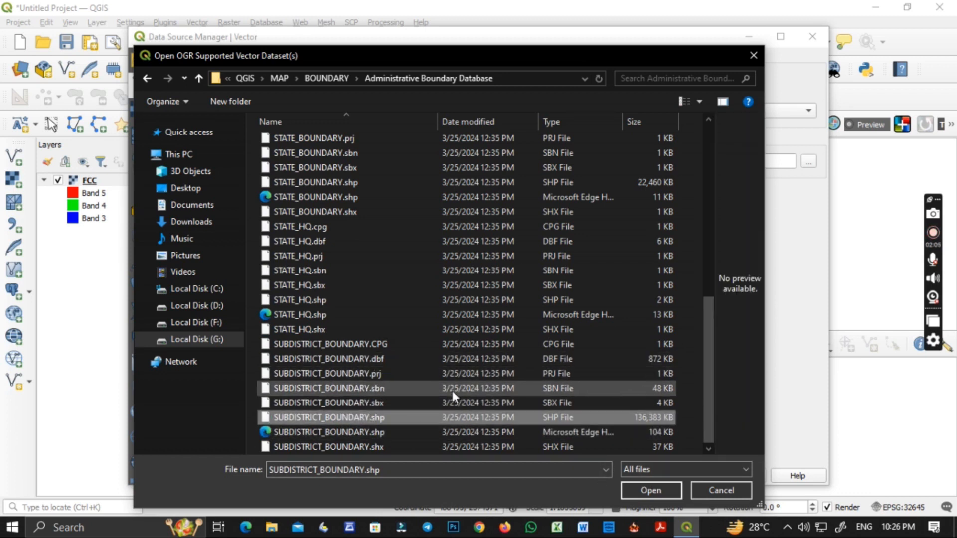
left_click(645, 491)
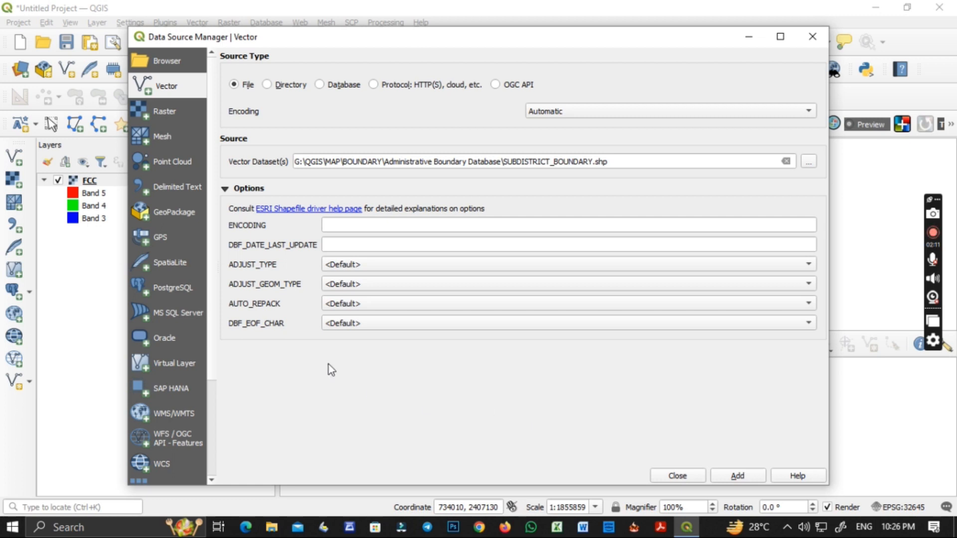
left_click(735, 477)
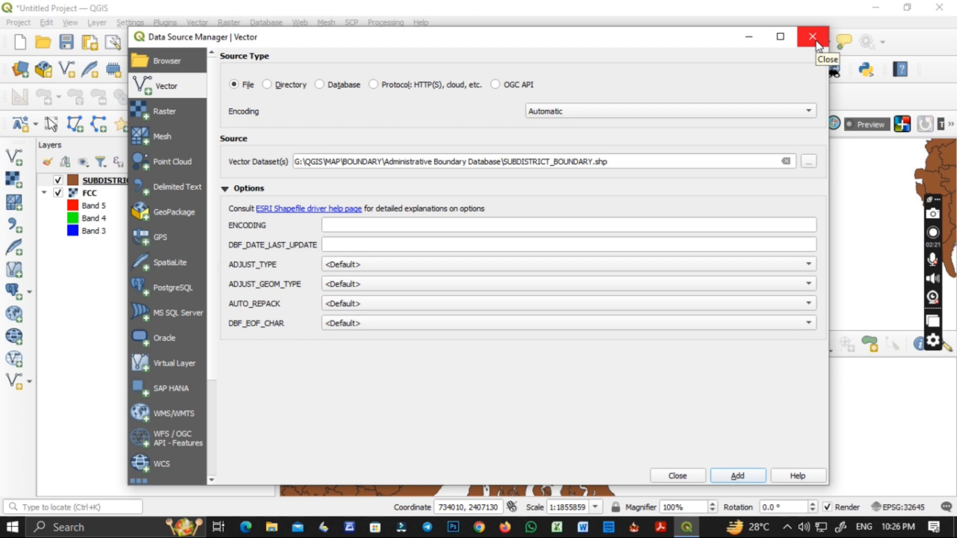
left_click(662, 475)
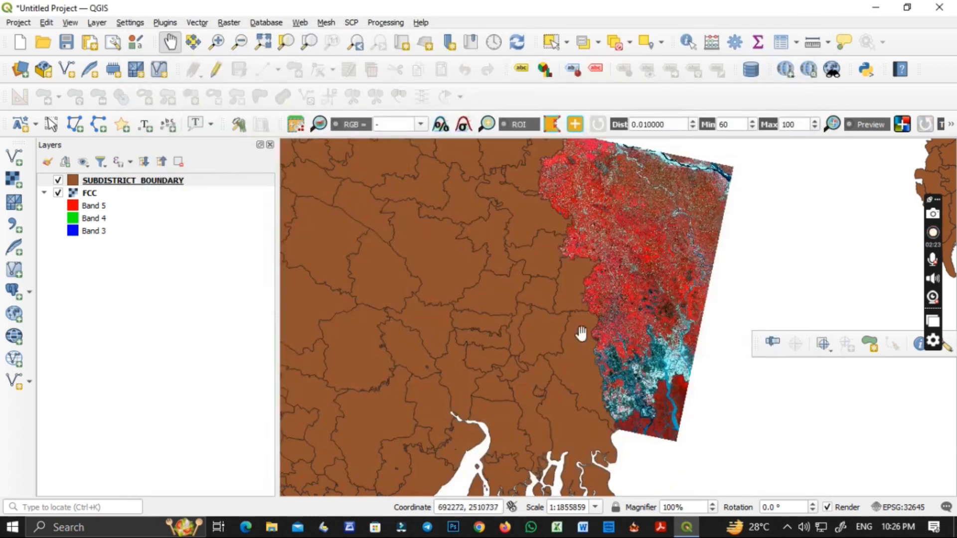
Examine the full extent of the subdistrict boundaries and how they overlap the FCC image
scroll(509, 352, "down", 1)
scroll(511, 354, "down", 1)
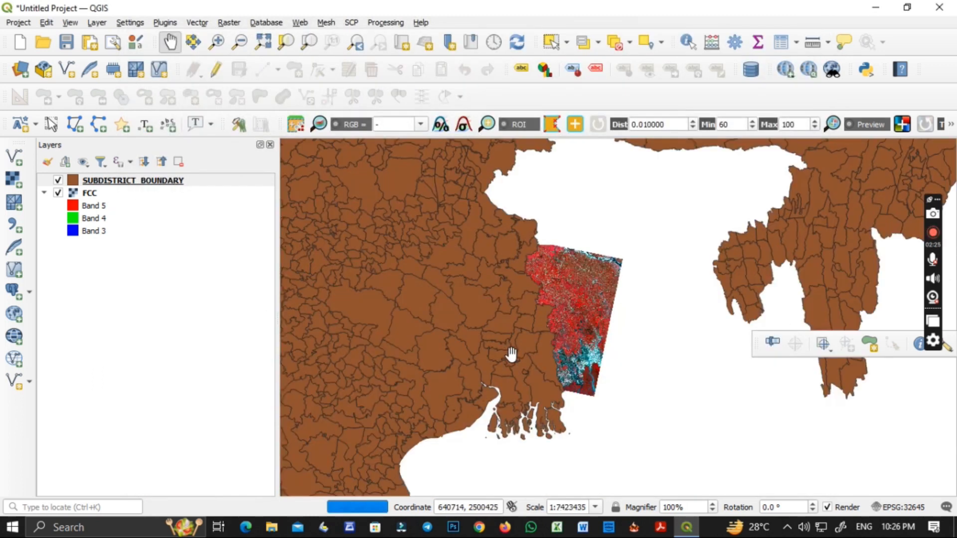
scroll(511, 354, "down", 1)
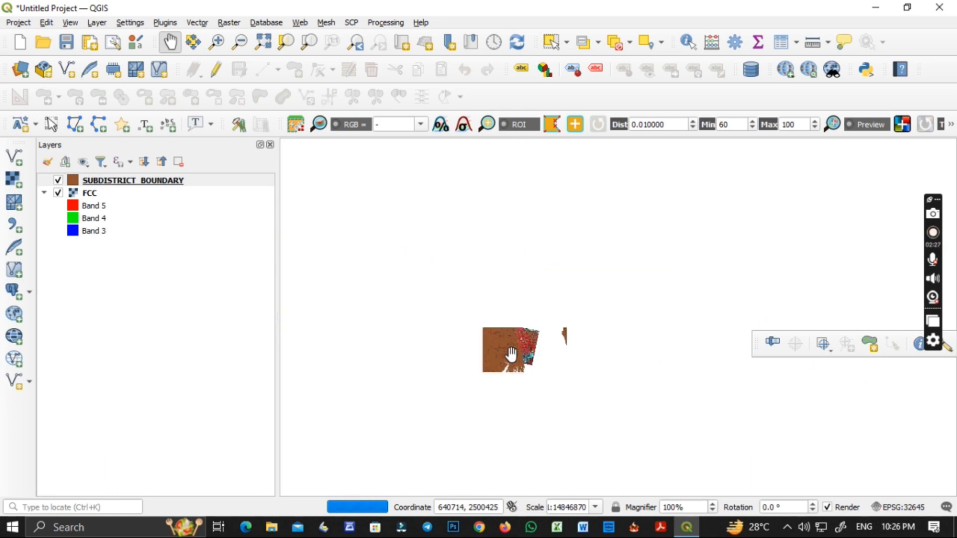
scroll(511, 354, "down", 1)
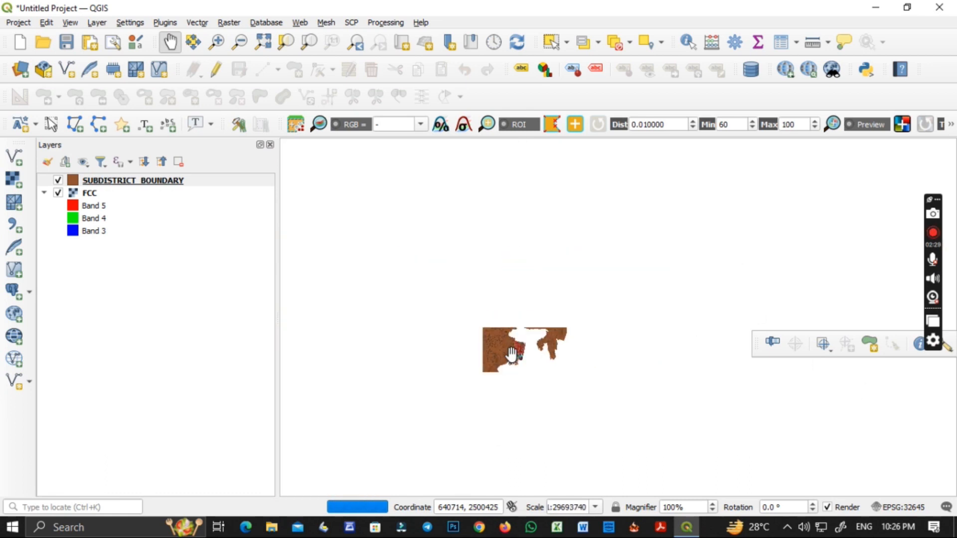
left_click_drag(421, 365, 469, 342)
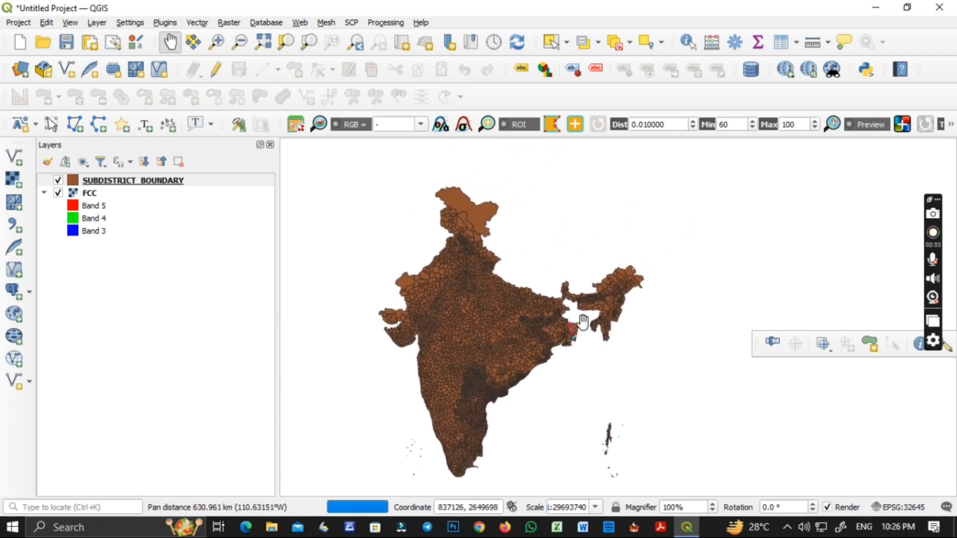
scroll(581, 327, "up", 5)
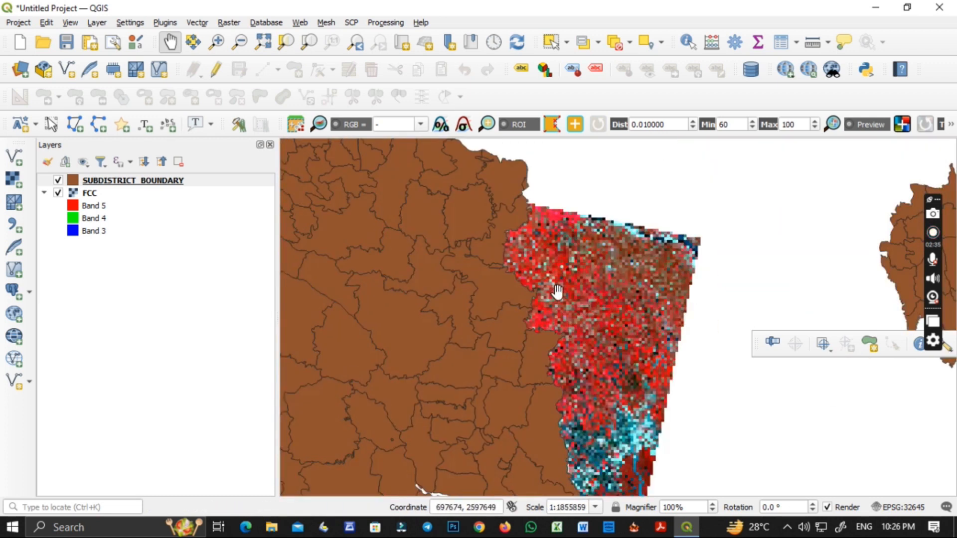
scroll(538, 349, "down", 1)
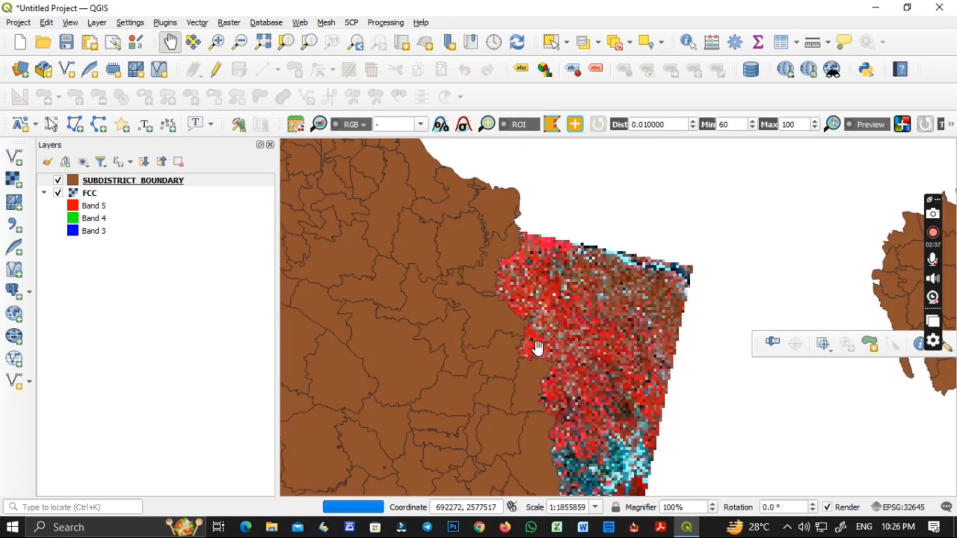
Find the West Bengal record for tehsil Kalna in the SUBDISTRICT_BOUNDARY attribute table, select it and close the table
right_click(147, 190)
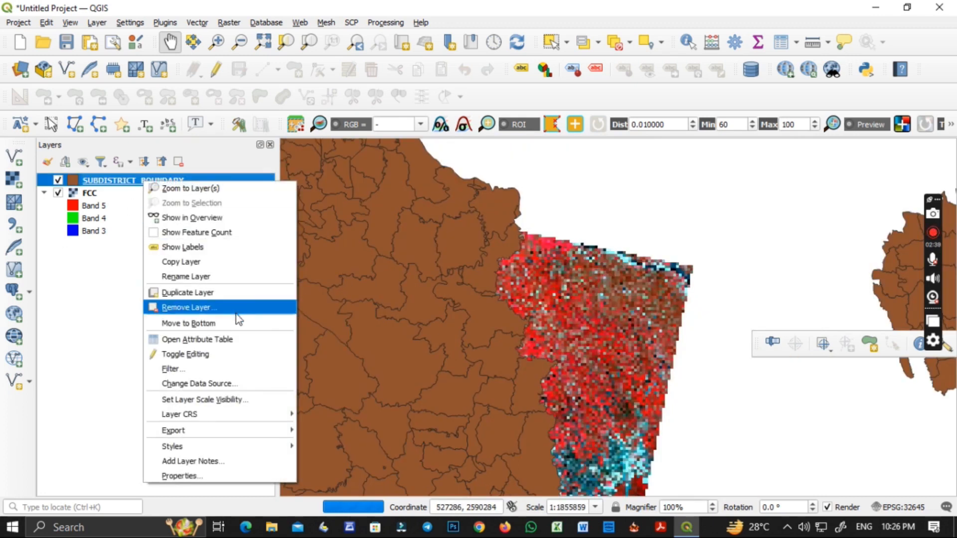
left_click(232, 339)
scroll(289, 253, "down", 20)
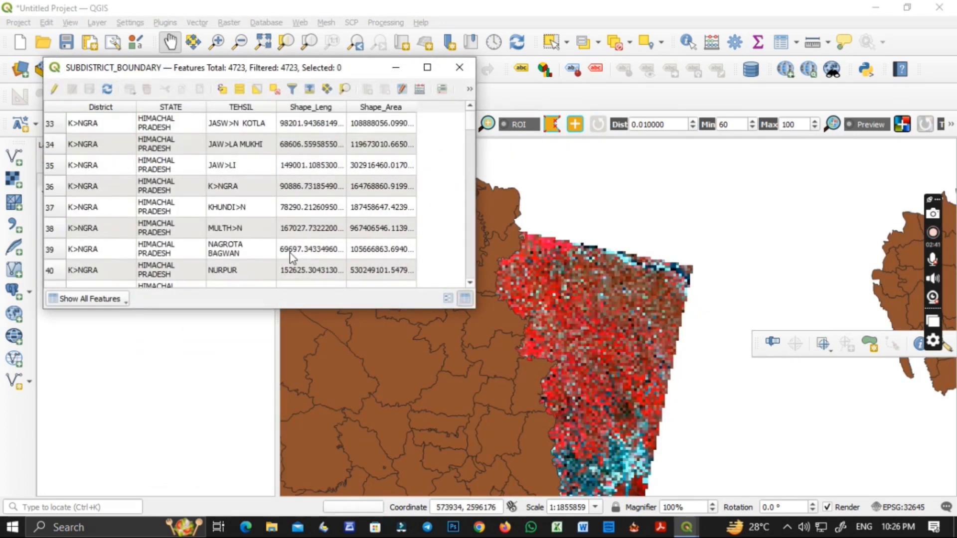
scroll(288, 254, "down", 20)
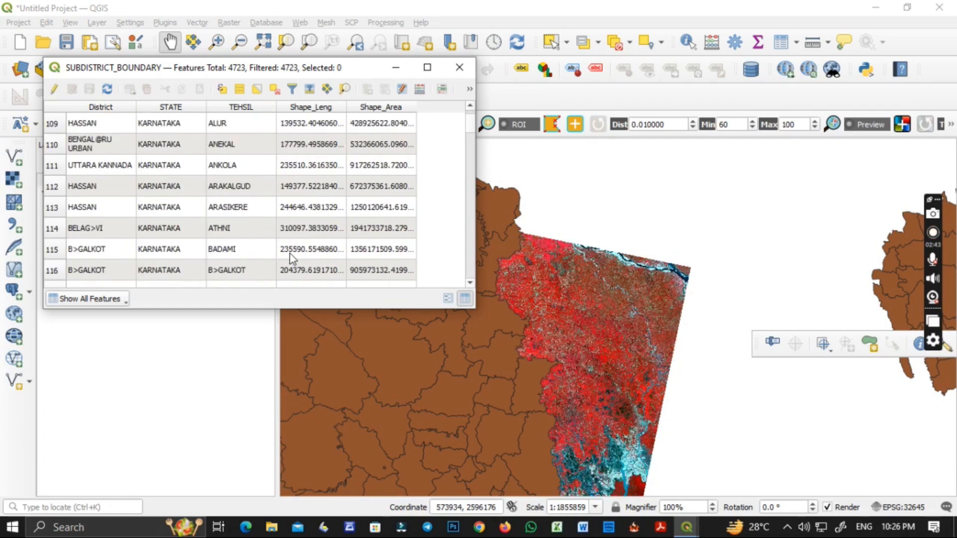
scroll(289, 254, "down", 17)
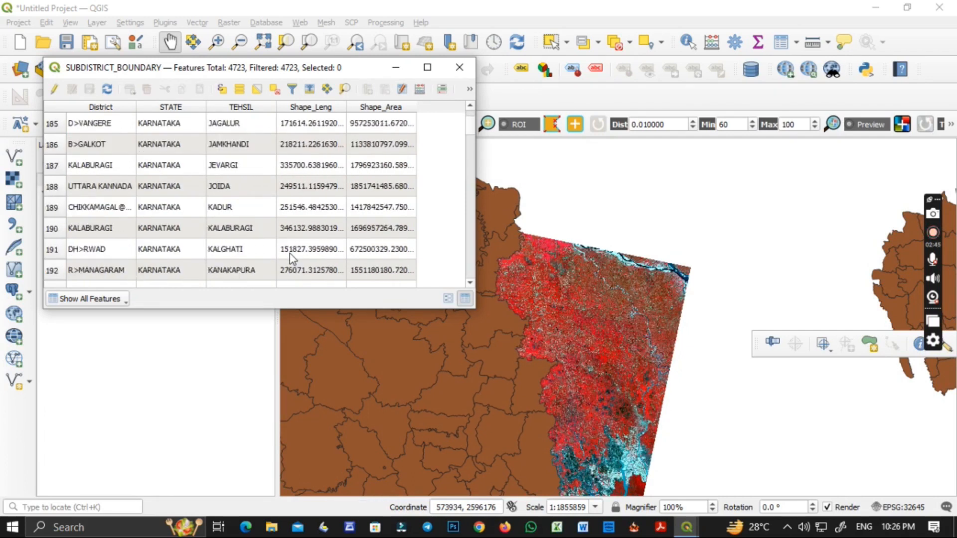
scroll(289, 253, "down", 14)
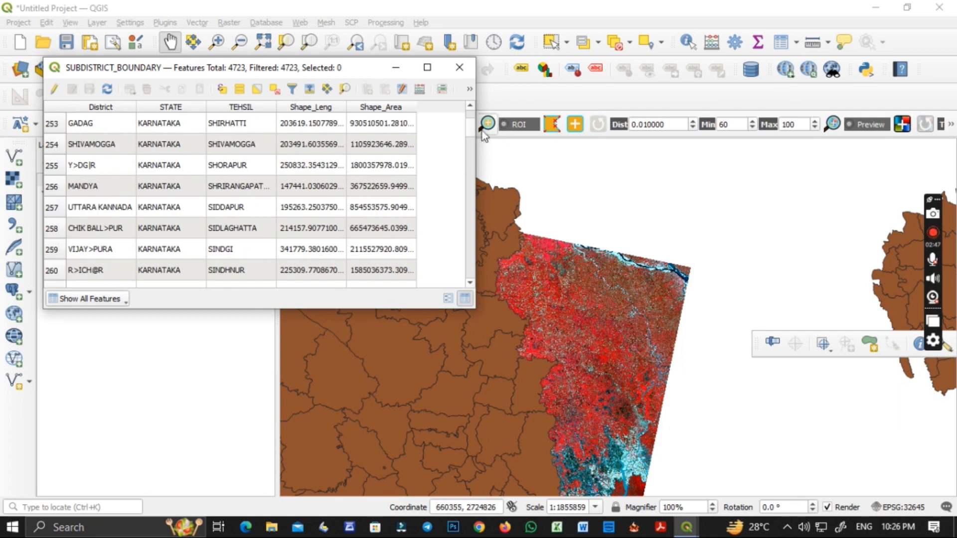
left_click_drag(471, 131, 471, 229)
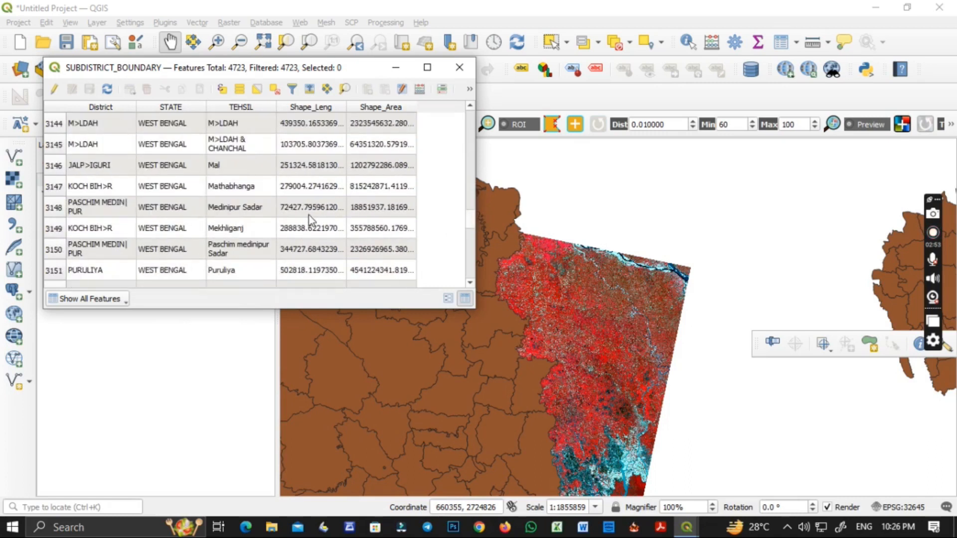
scroll(244, 221, "up", 5)
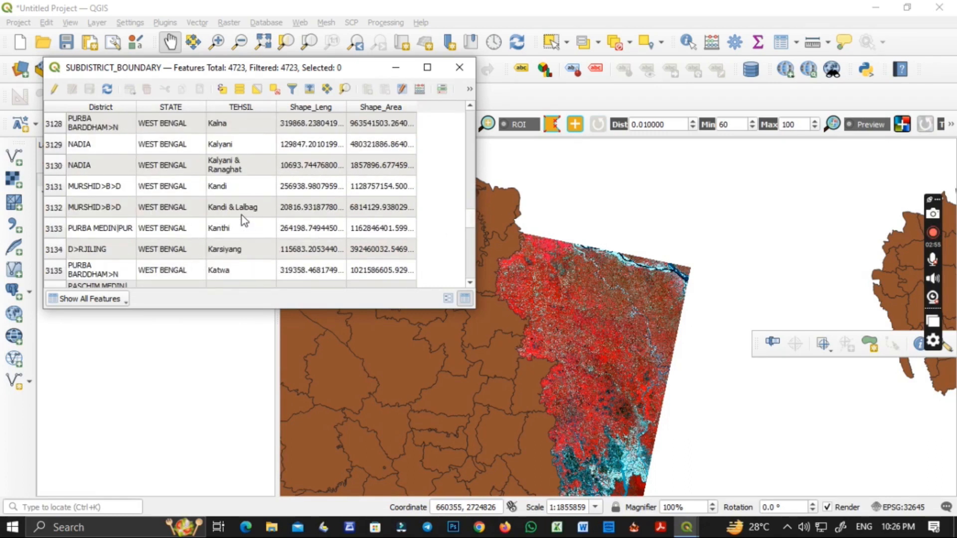
left_click(51, 124)
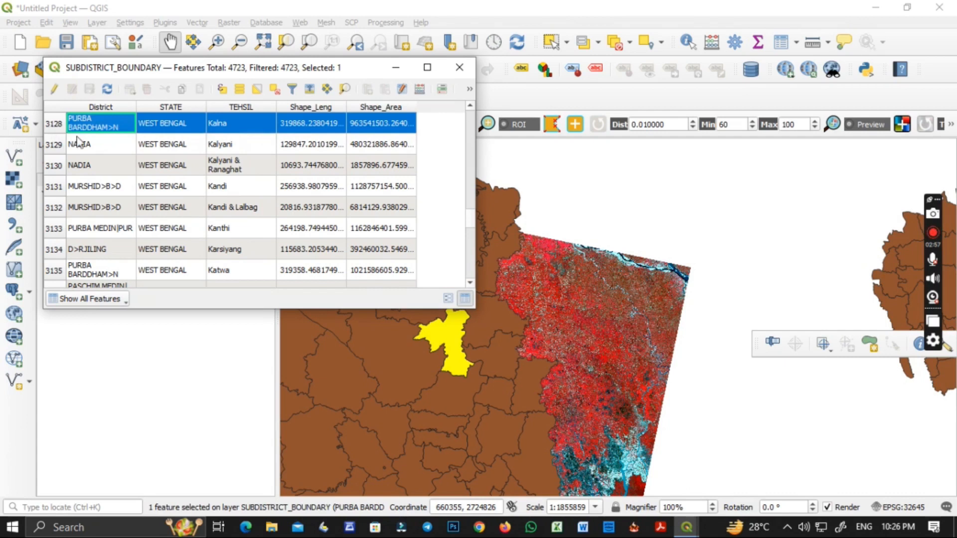
left_click(459, 67)
Export only the selected SUBDISTRICT_BOUNDARY feature as GeoPackage KALNA.gpkg in G:\QGIS\DATA 2, keeping CRS LCC_WGS84 and adding it to the map
right_click(98, 181)
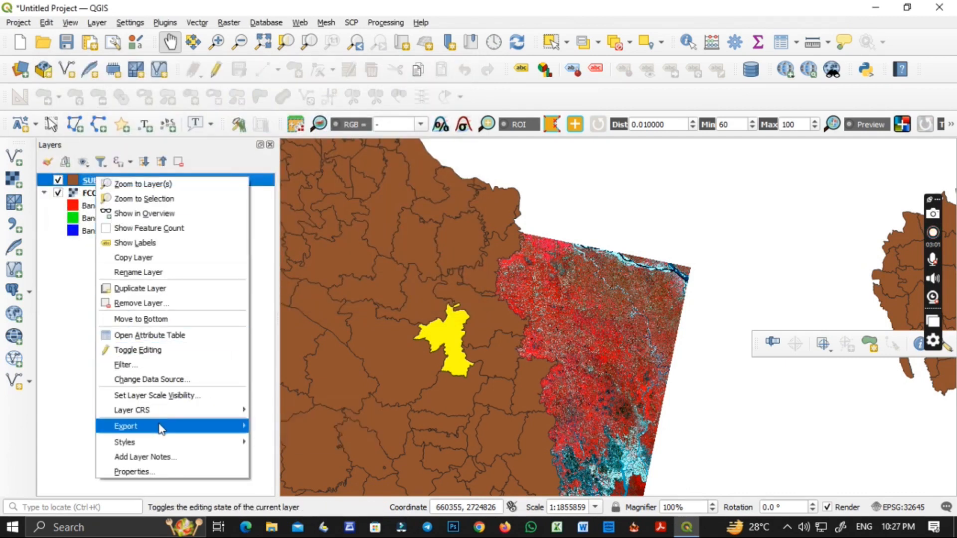
mouse_move(229, 431)
left_click(283, 441)
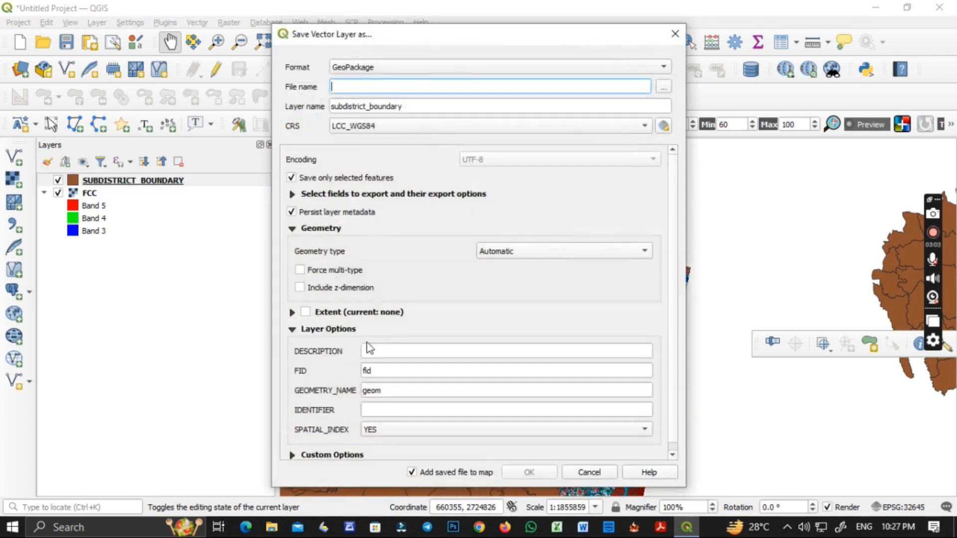
left_click(663, 88)
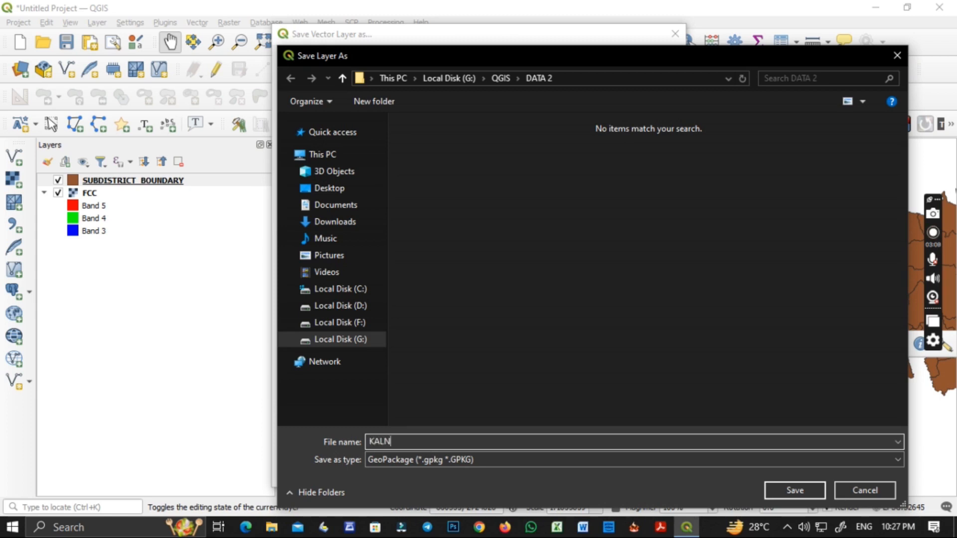
left_click(795, 489)
left_click(368, 129)
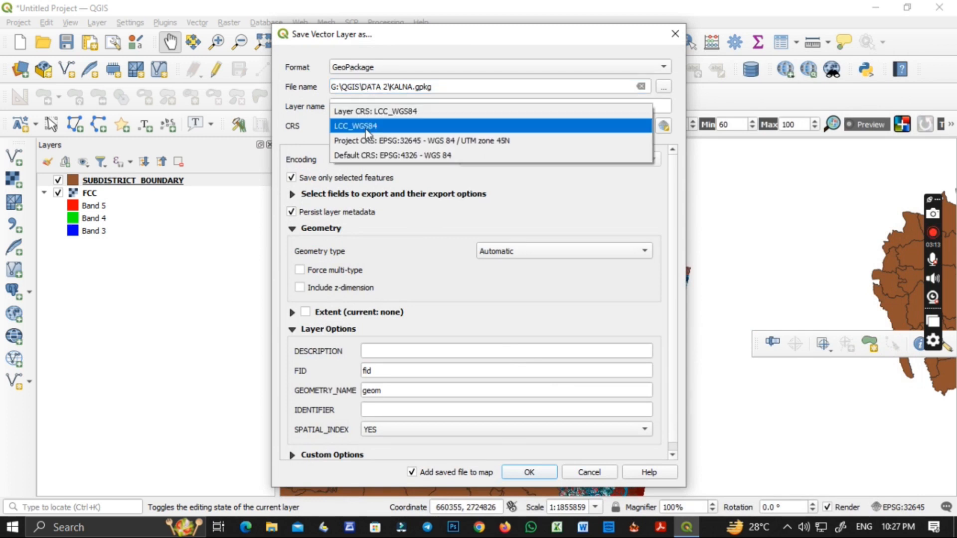
left_click(305, 138)
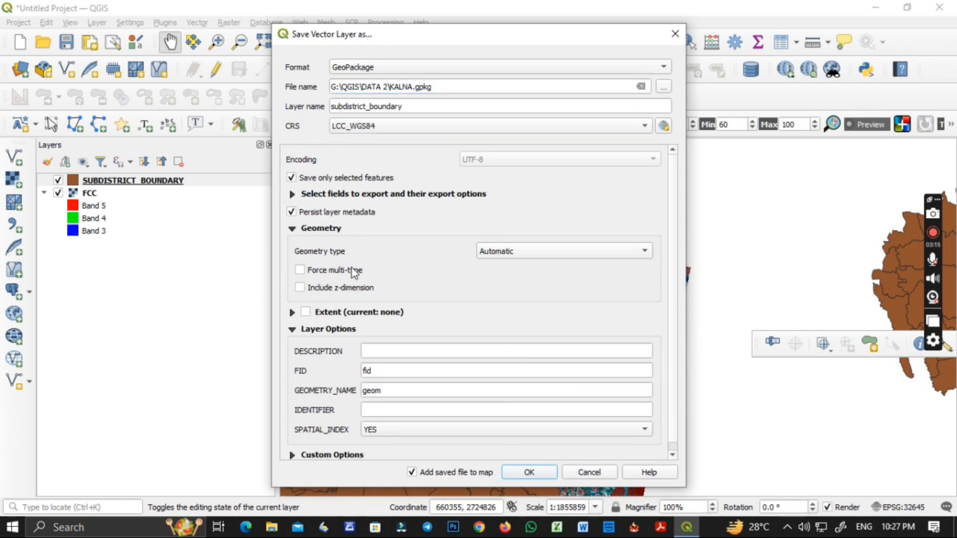
scroll(407, 360, "down", 1)
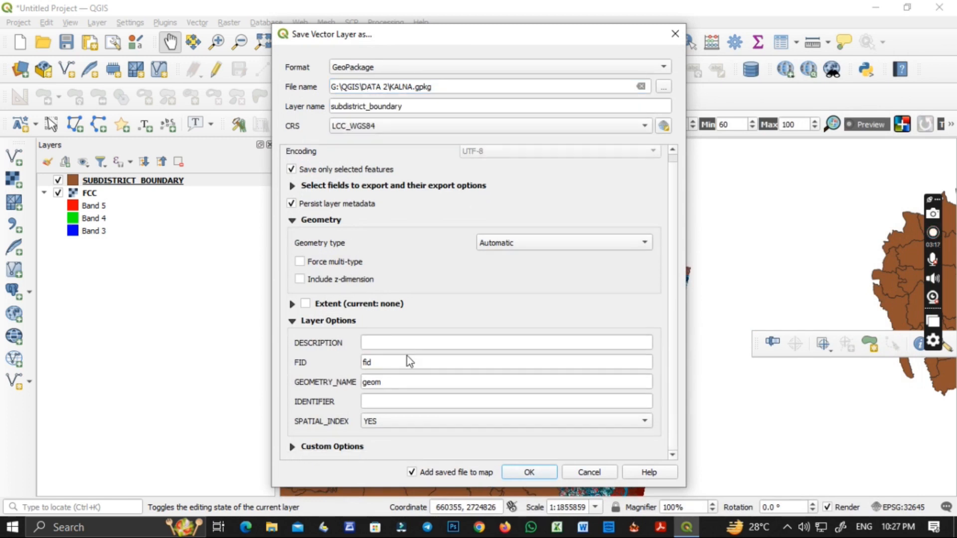
left_click(528, 472)
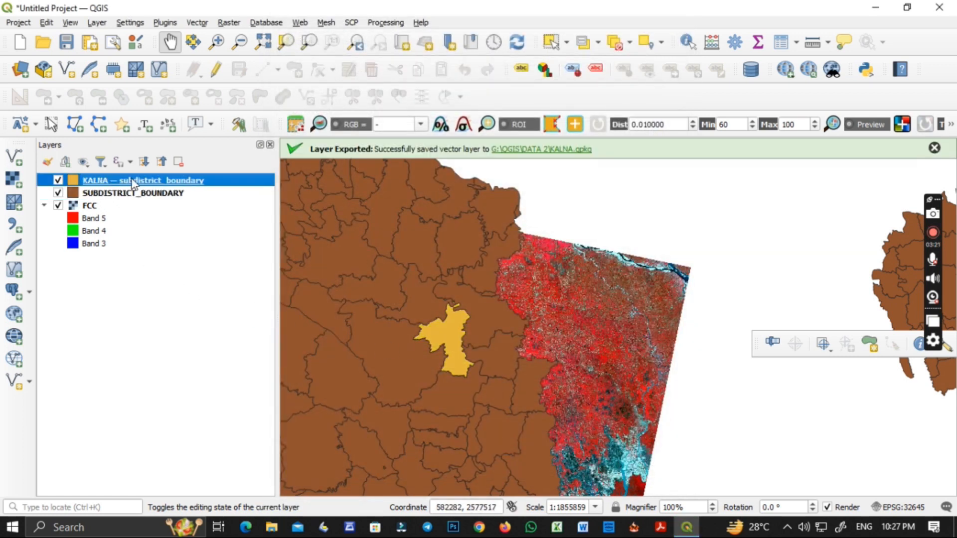
right_click(127, 185)
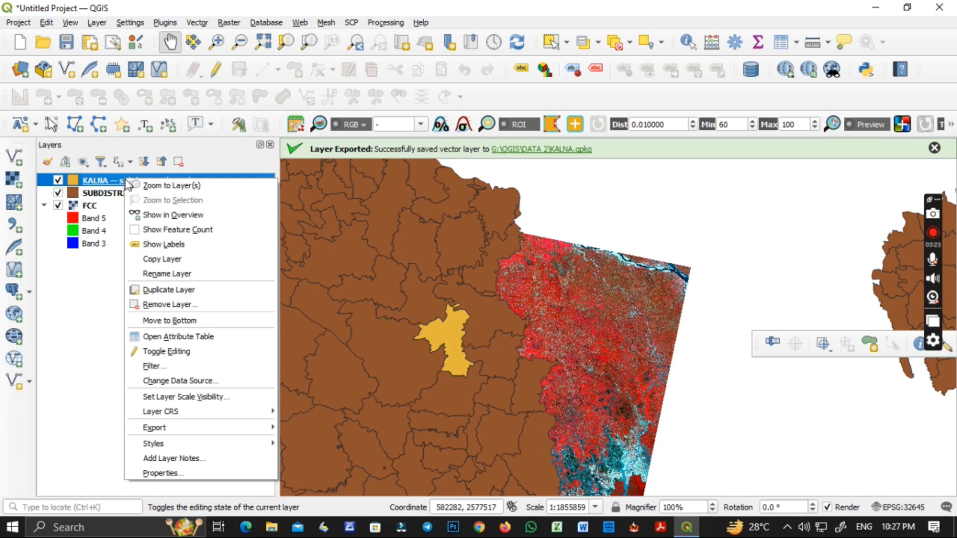
mouse_move(181, 433)
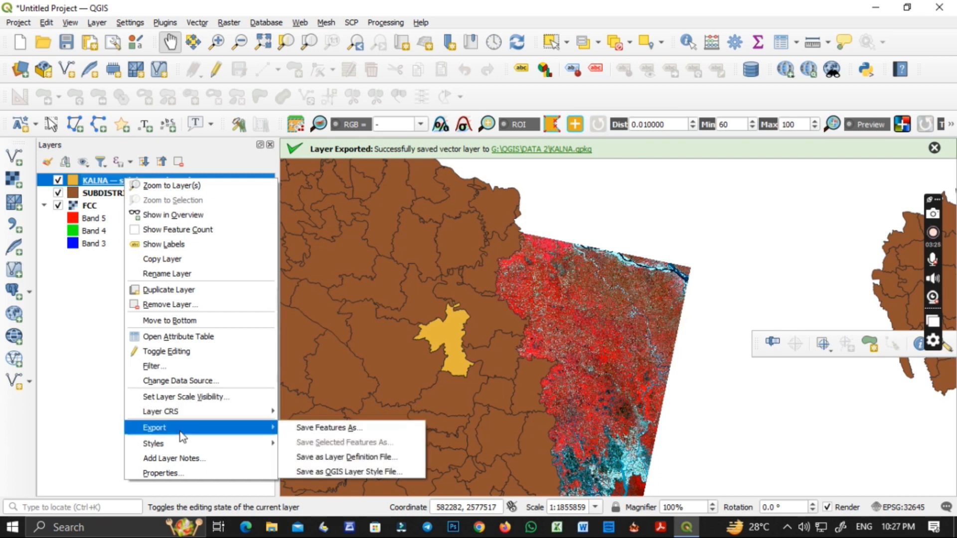
left_click(98, 185)
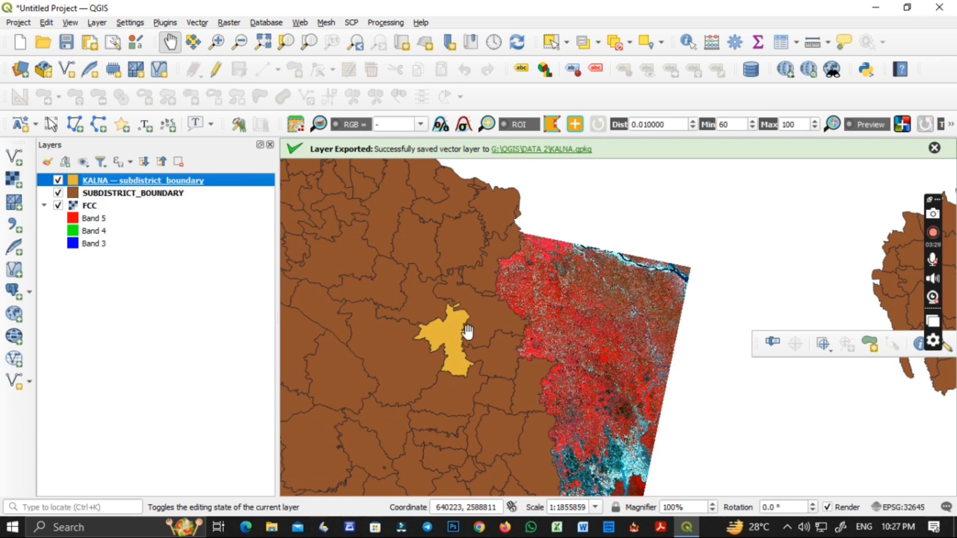
scroll(464, 333, "up", 1)
scroll(437, 334, "down", 1)
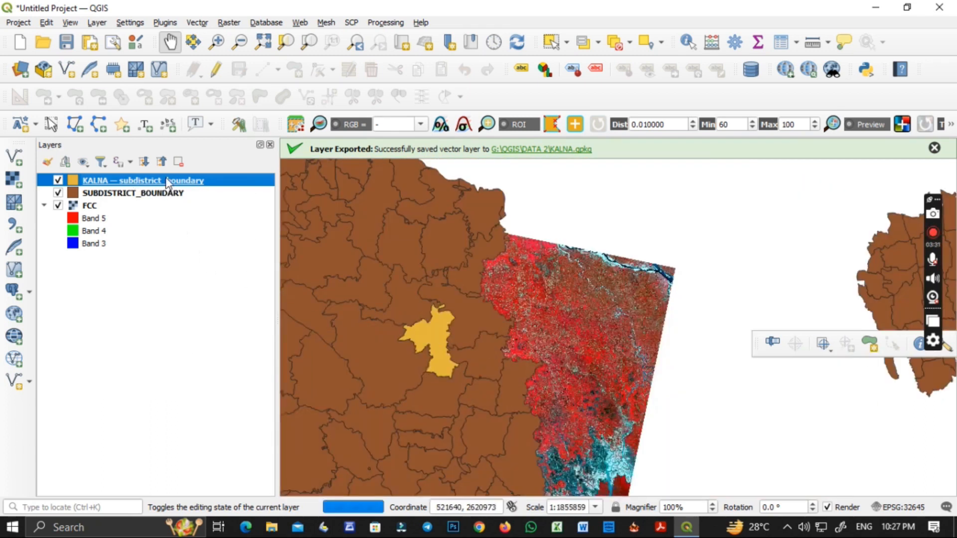
left_click(197, 23)
mouse_move(314, 97)
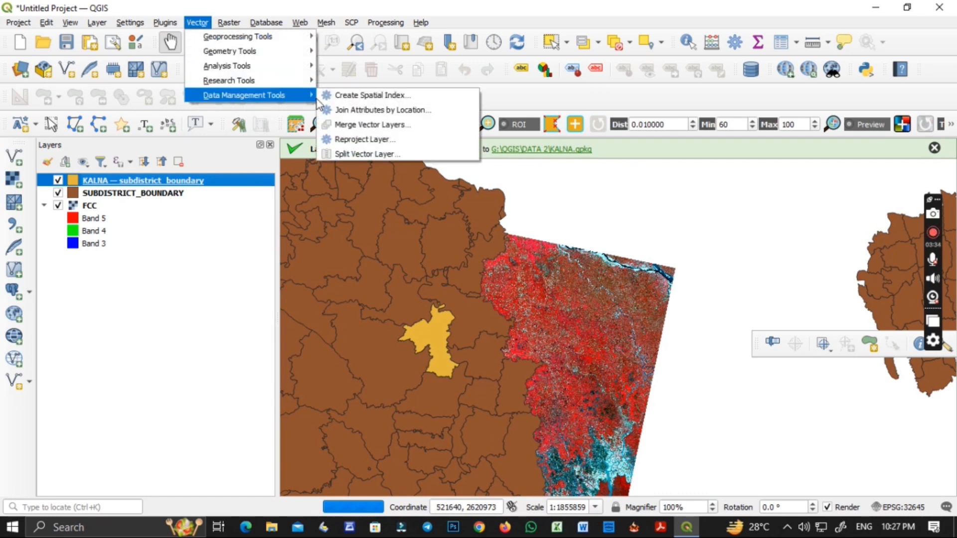
left_click(357, 141)
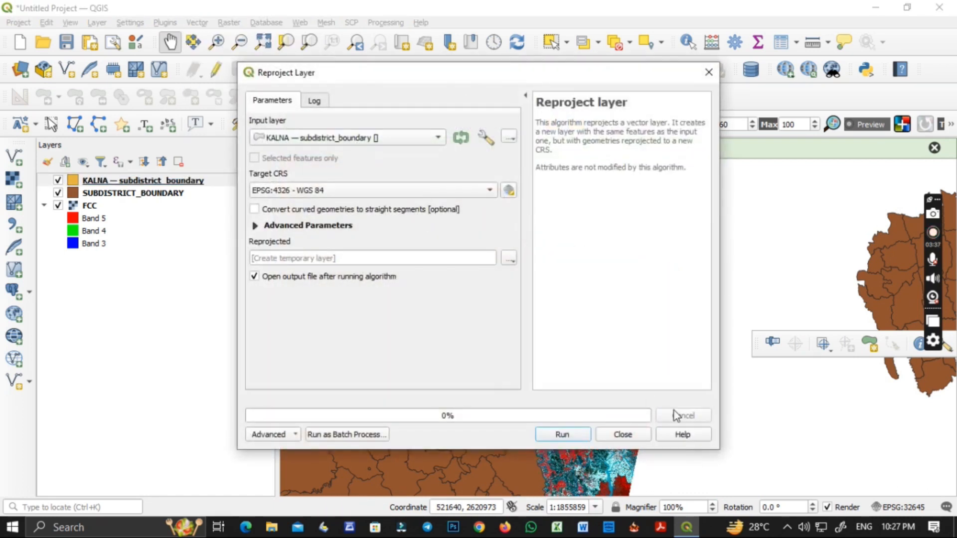
left_click(622, 434)
Check the coordinate reference system of the KALNA layer in its properties, then close them
right_click(128, 181)
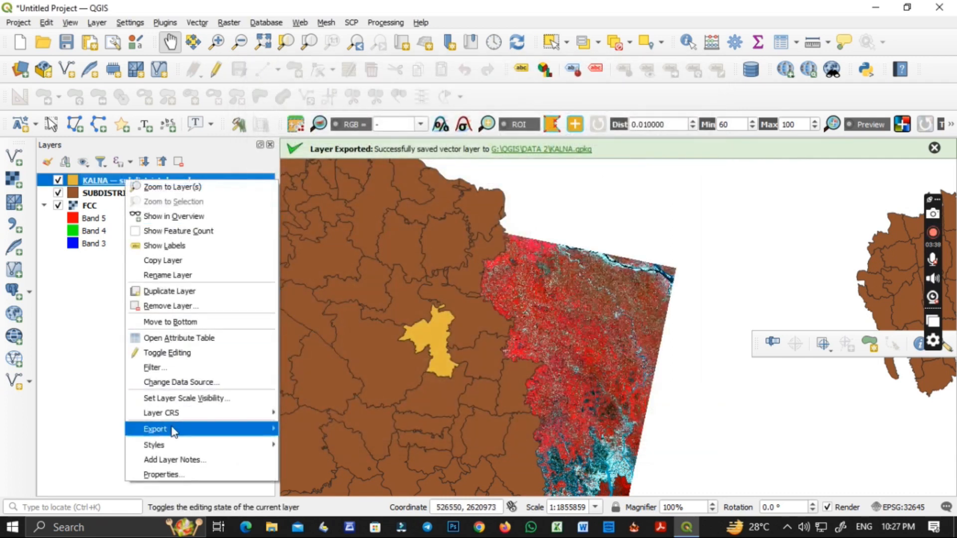
left_click(151, 479)
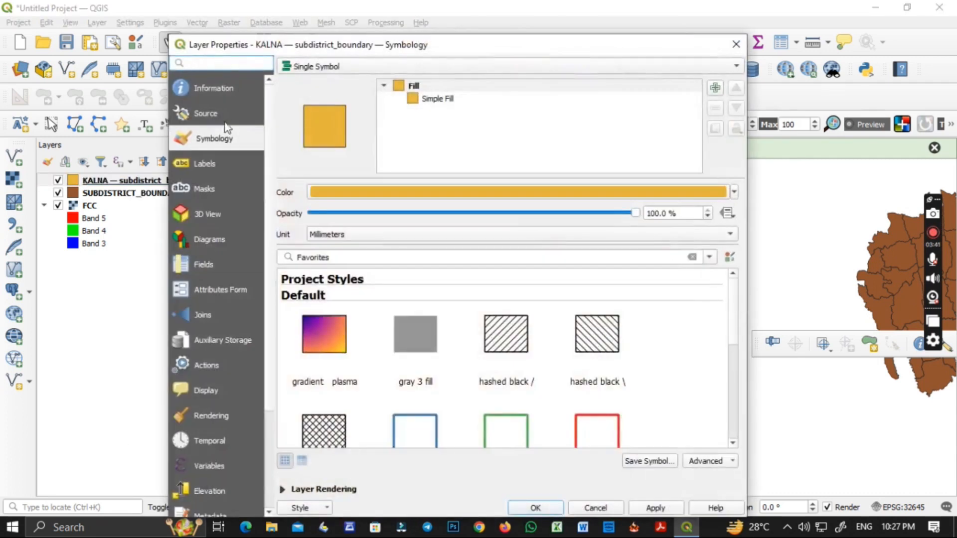
left_click(218, 93)
scroll(388, 349, "down", 3)
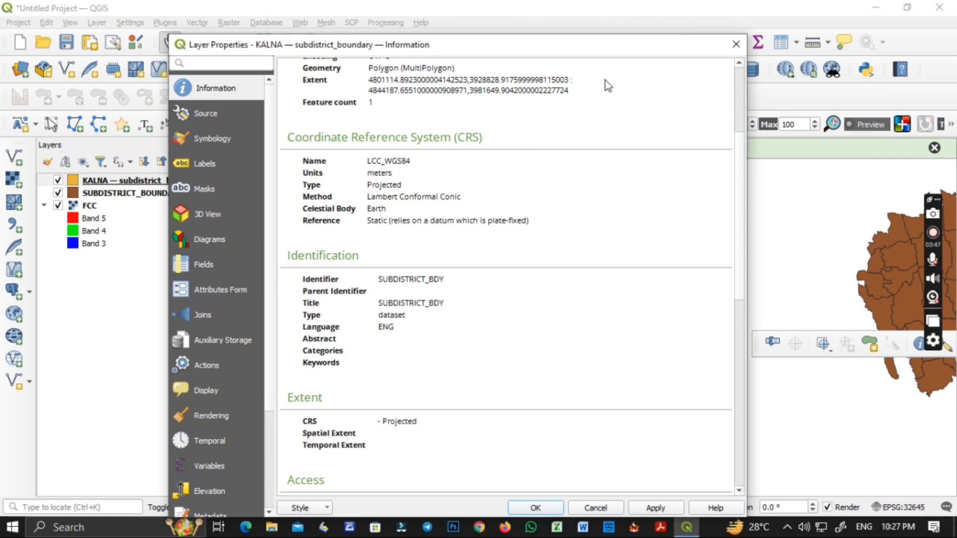
left_click(735, 44)
Check the coordinate reference system of the FCC layer in its properties and leave them without changes
right_click(260, 204)
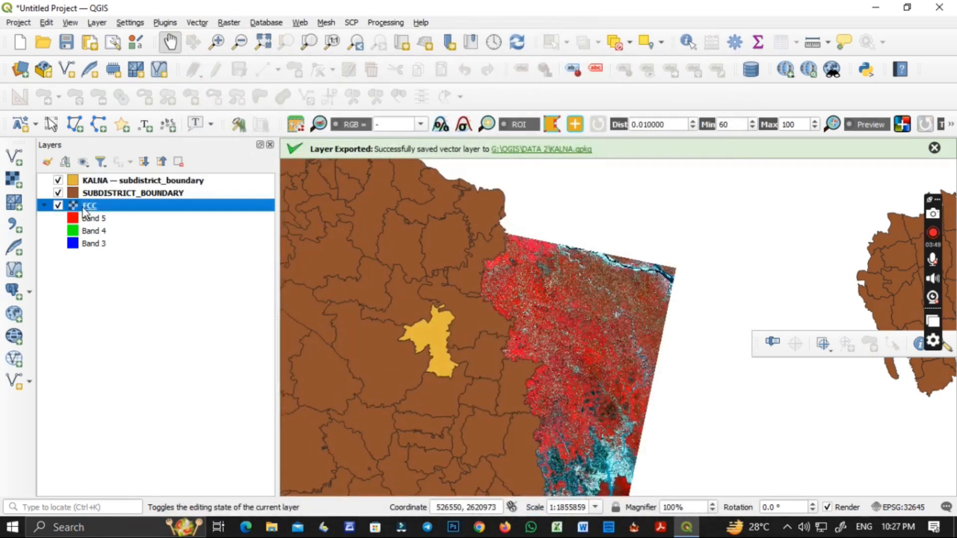
left_click(294, 452)
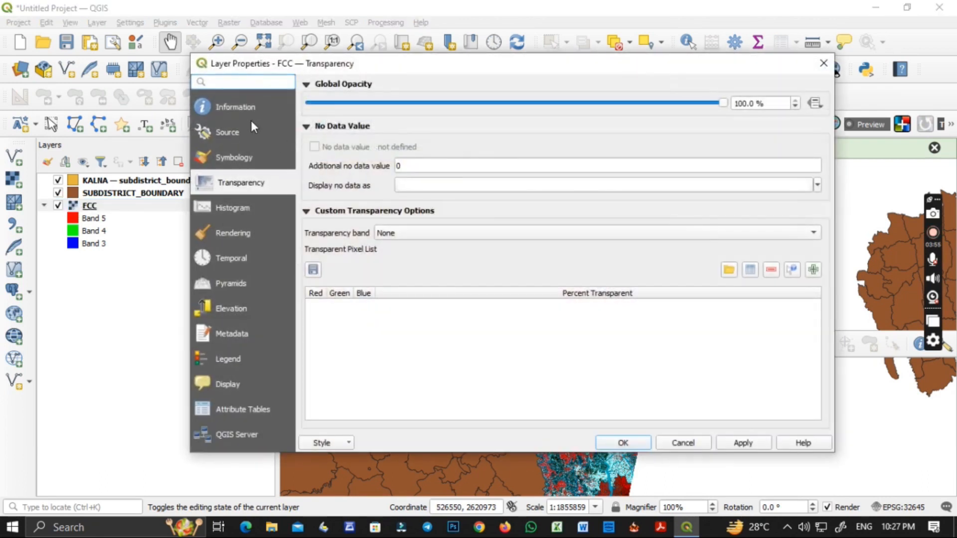
left_click(245, 109)
scroll(412, 361, "down", 5)
scroll(412, 361, "down", 15)
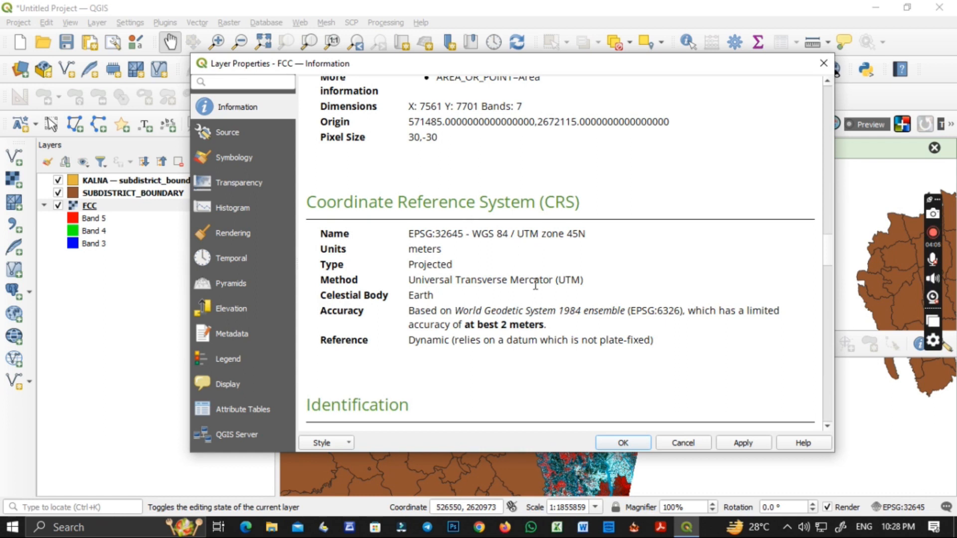
left_click(682, 442)
Set up Reproject Layer for the KALNA layer with the project CRS EPSG:32645 - WGS 84 / UTM zone 45N as target
right_click(121, 183)
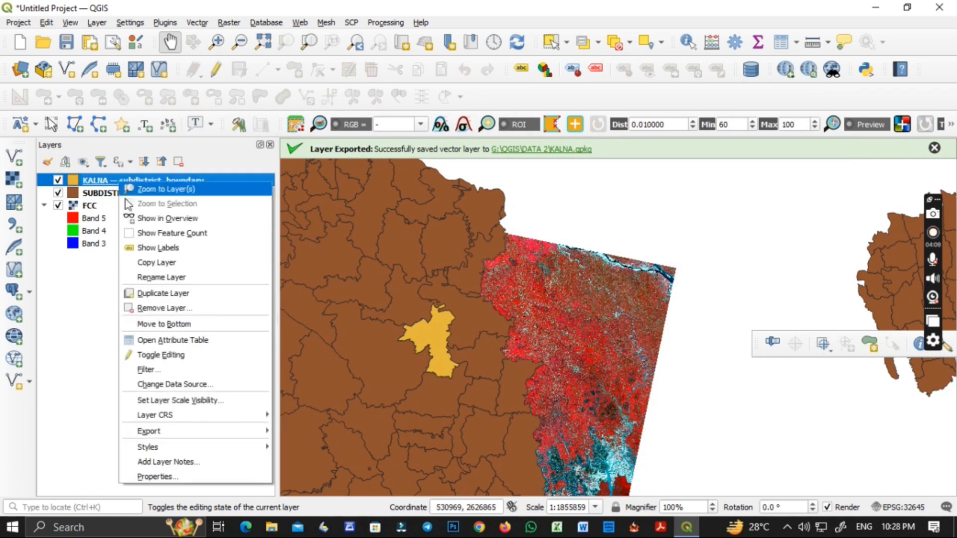
left_click(198, 22)
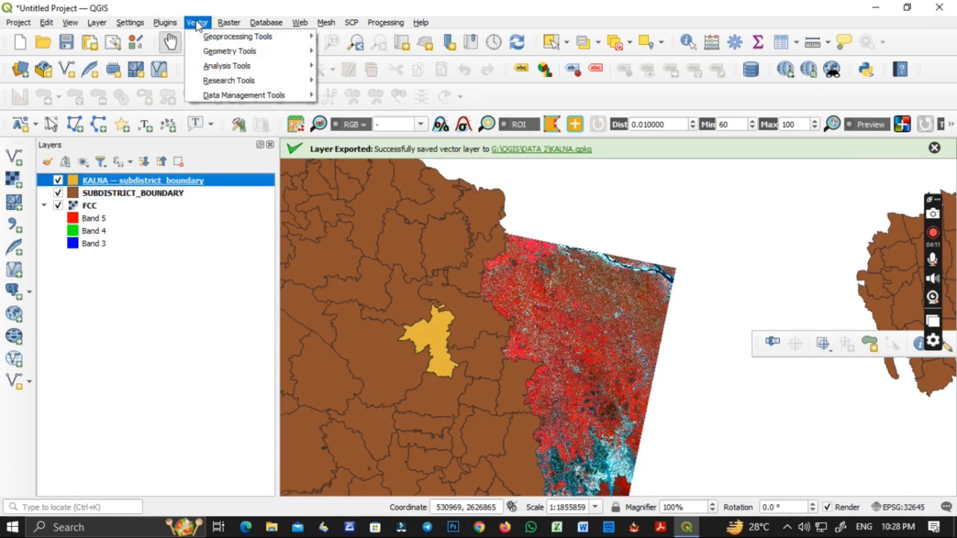
mouse_move(308, 97)
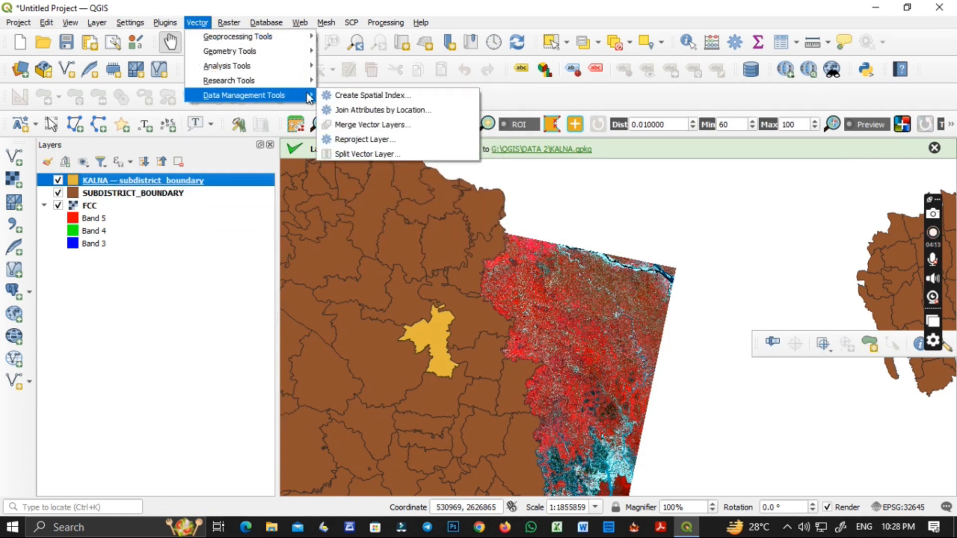
left_click(357, 143)
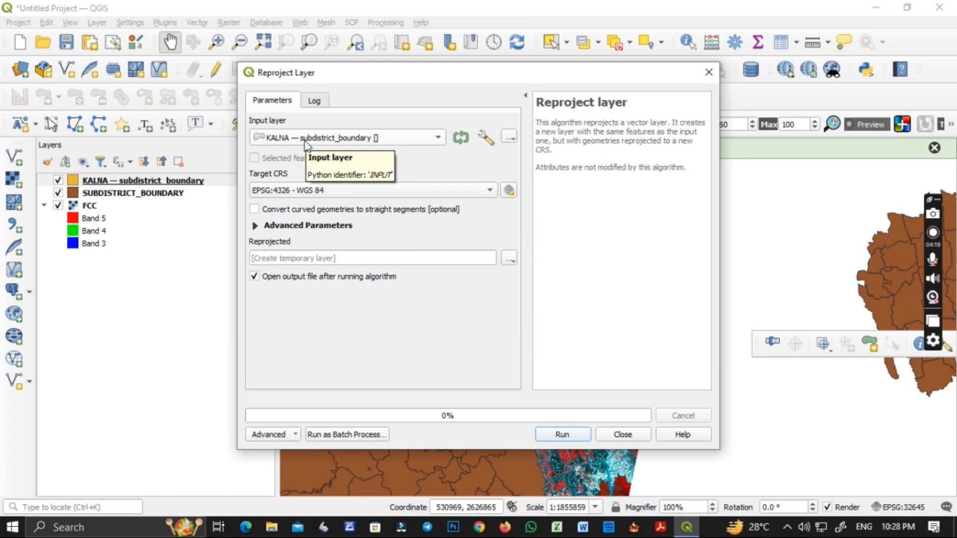
left_click(301, 191)
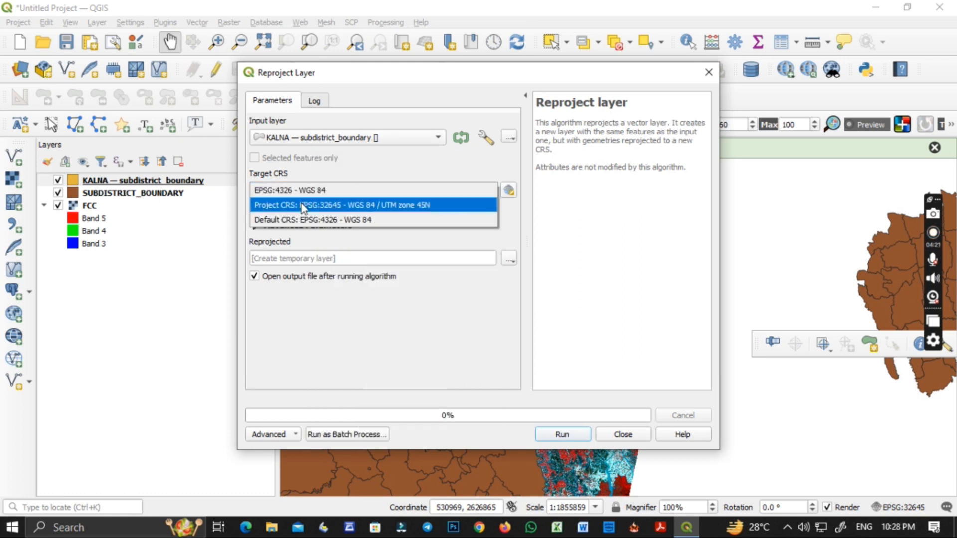
left_click(388, 205)
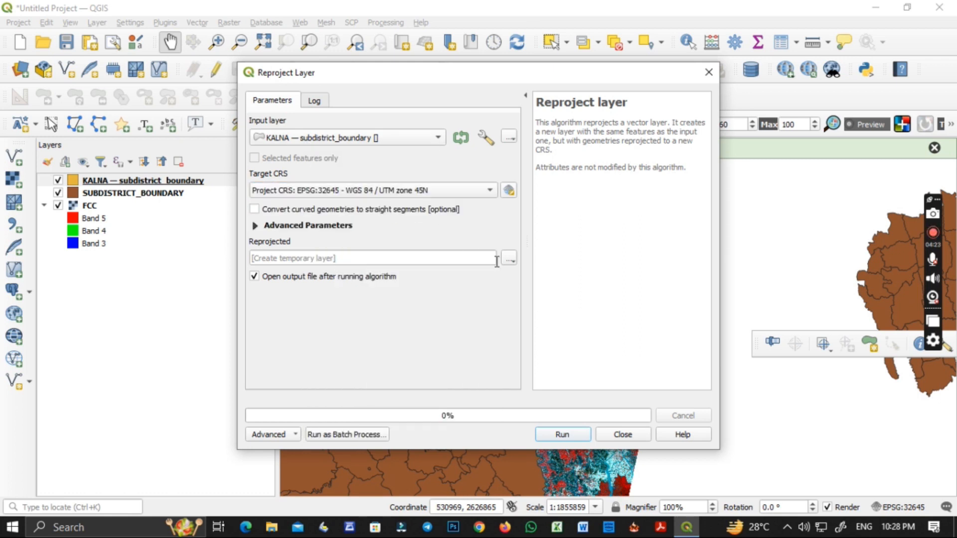
Save the reprojected output as shapefile KALNA_.shp in G:\QGIS\DATA 2, run Reproject Layer and close the tool
left_click(509, 258)
left_click(525, 289)
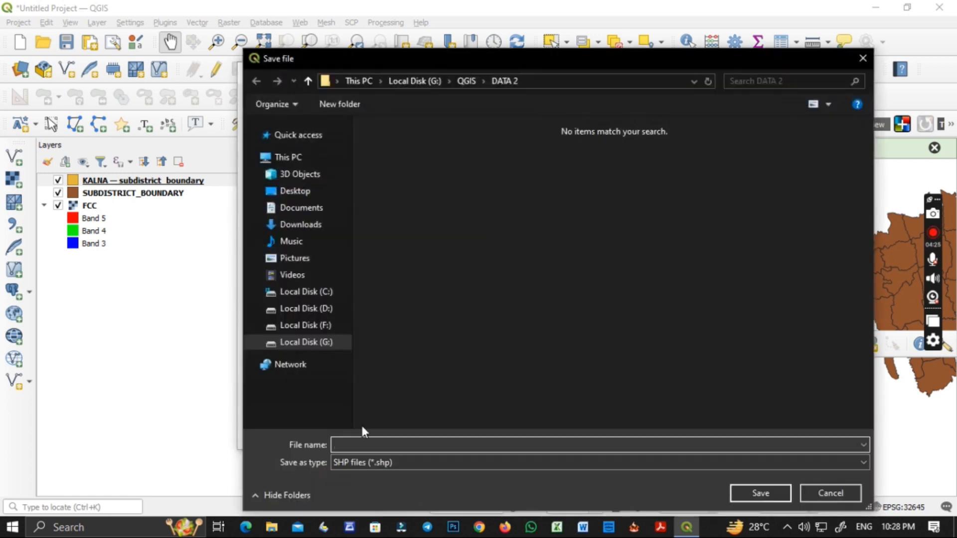
type("KALN")
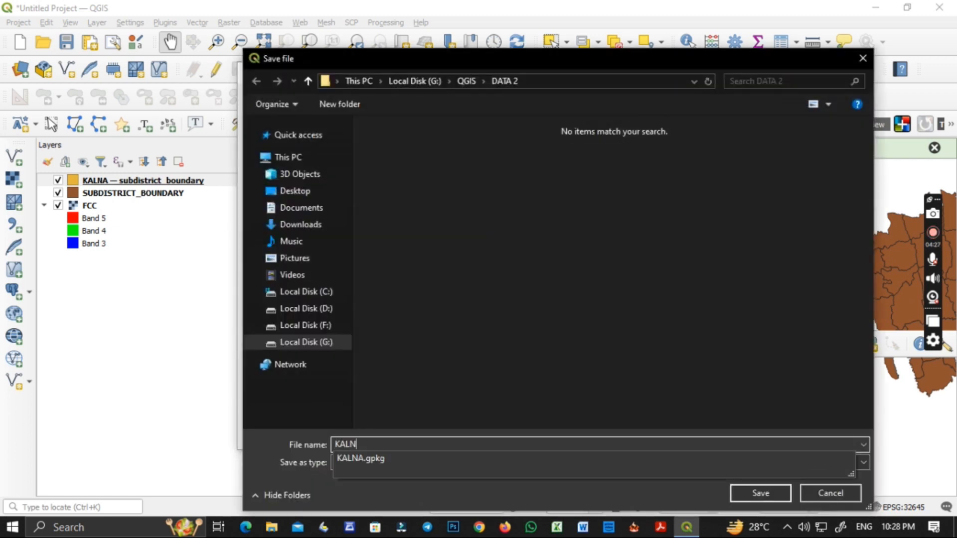
type("A_")
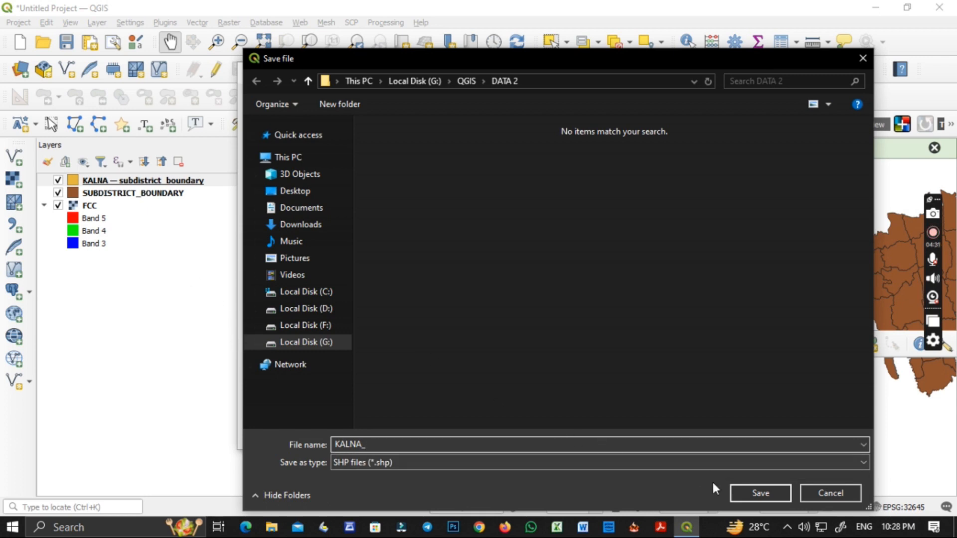
left_click(730, 490)
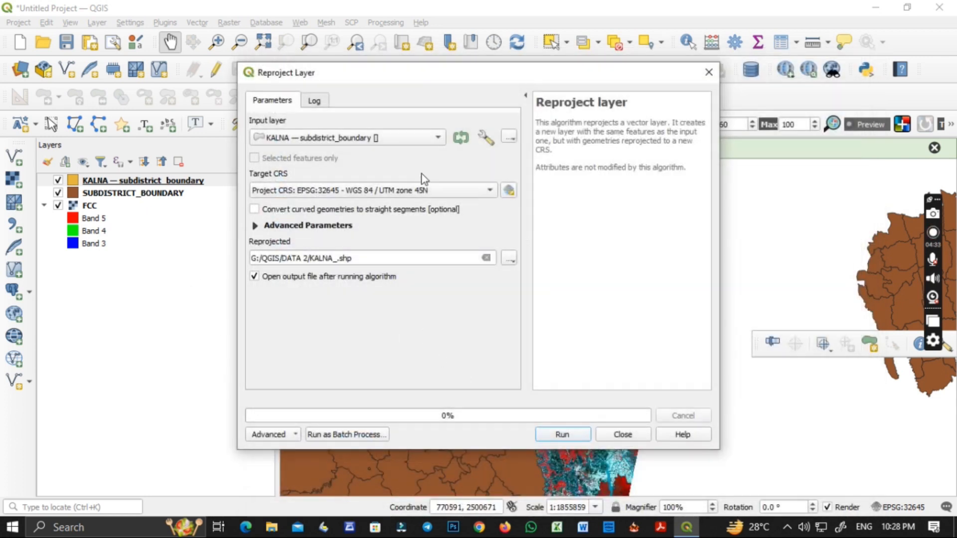
left_click(573, 436)
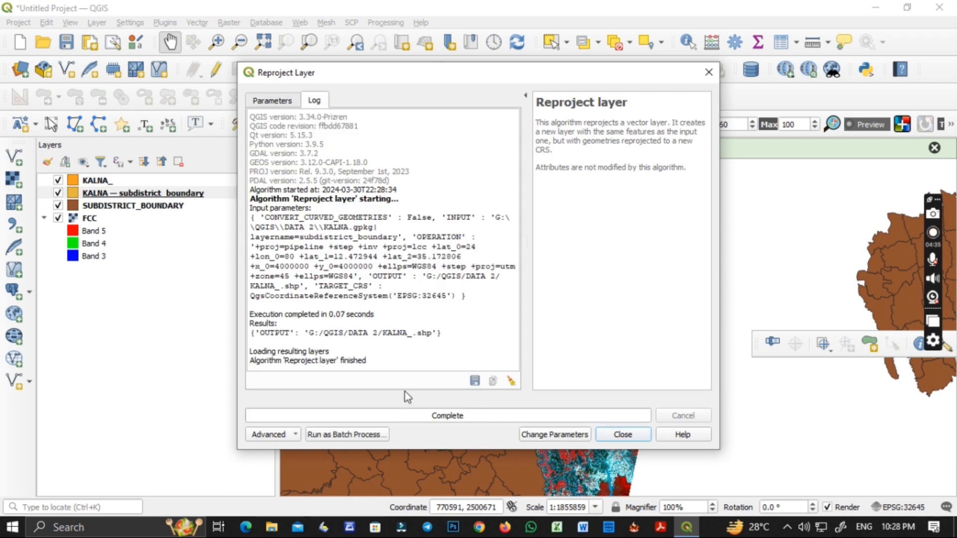
left_click(629, 438)
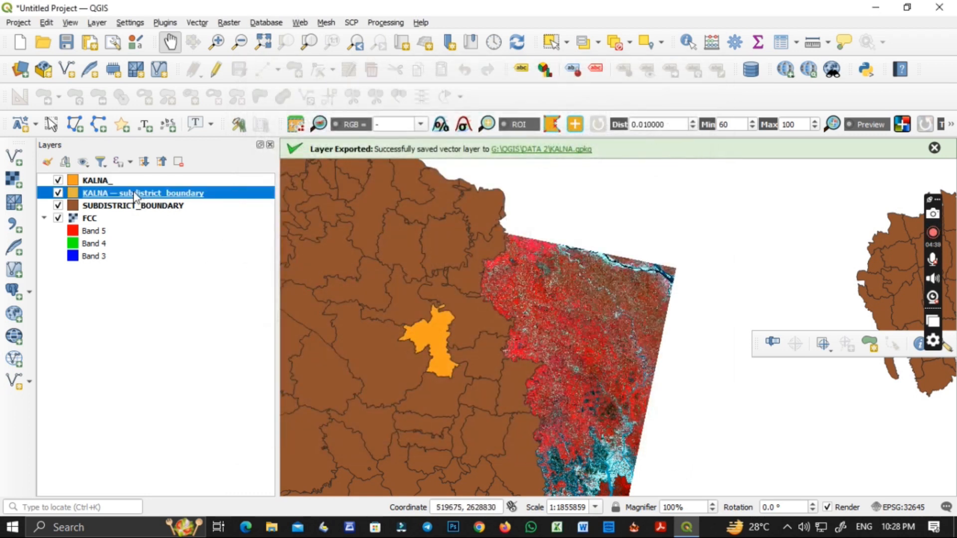
Remove the original KALNA — subdistrict_boundary and SUBDISTRICT_BOUNDARY layers from the project, keeping KALNA_ and FCC
right_click(135, 196)
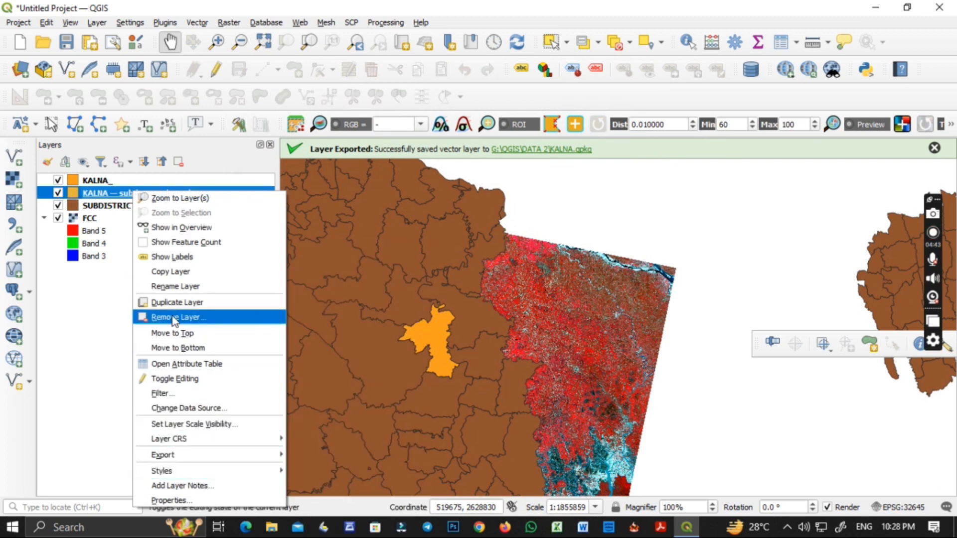
left_click(189, 316)
left_click(440, 280)
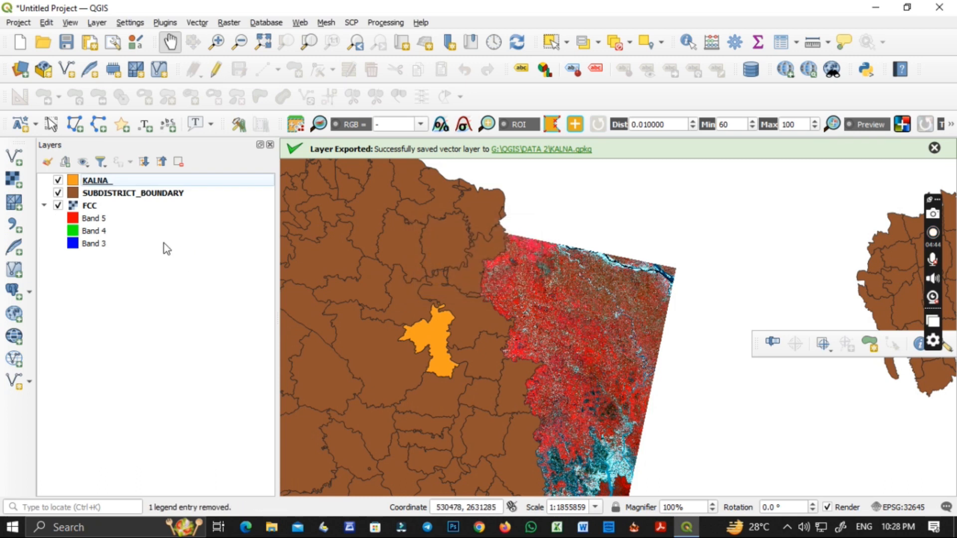
right_click(104, 195)
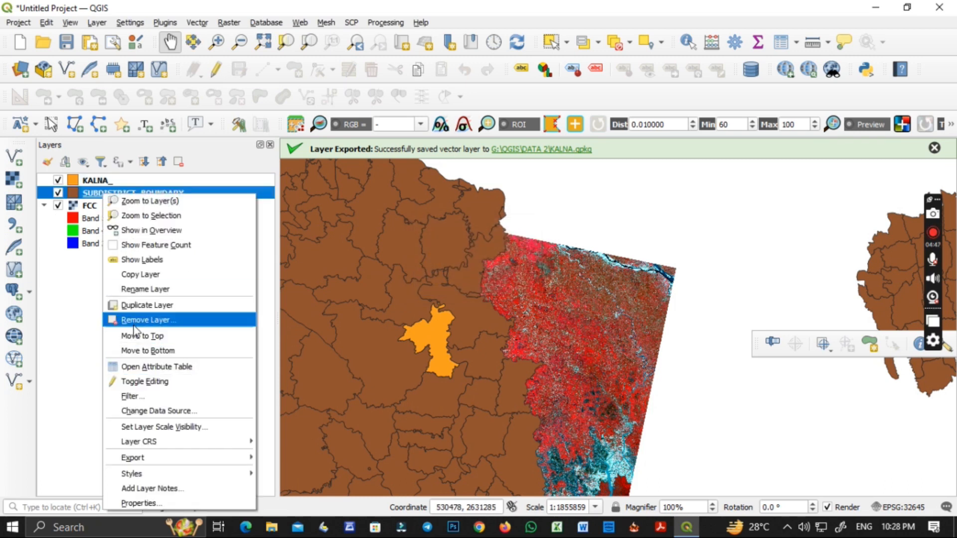
left_click(147, 319)
left_click(444, 280)
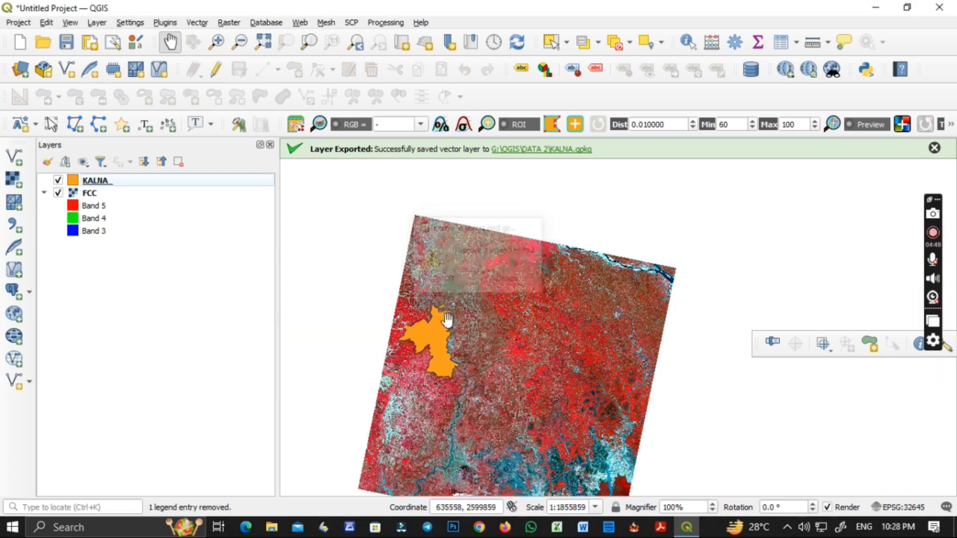
scroll(476, 331, "up", 1)
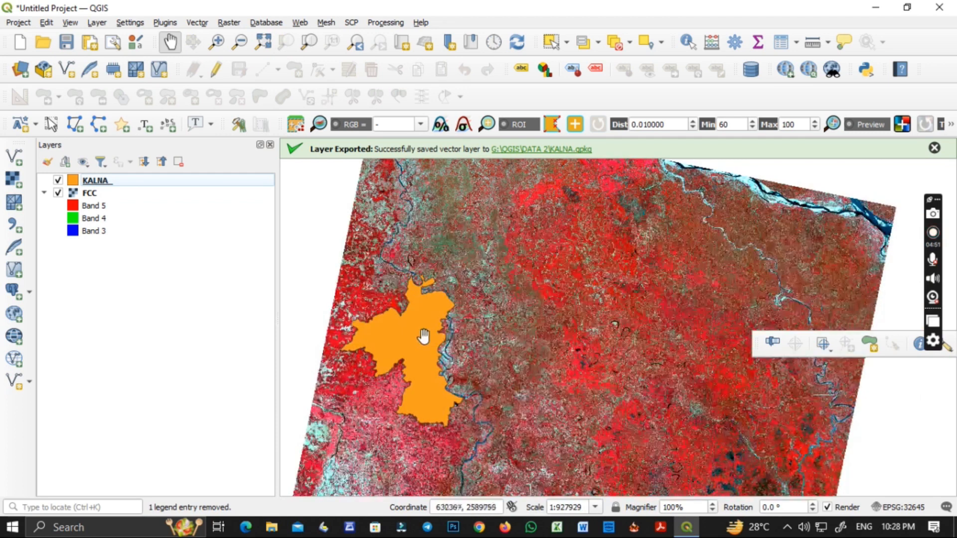
right_click(108, 181)
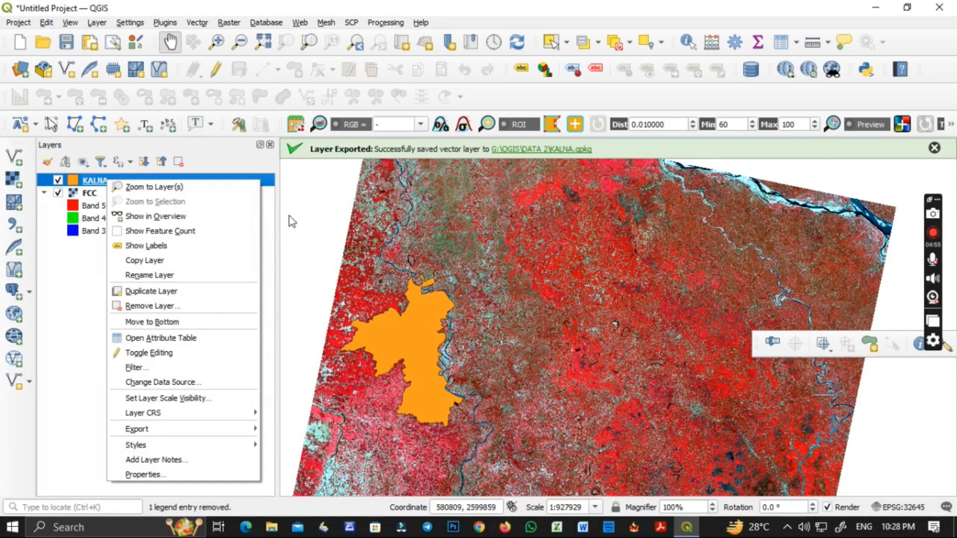
left_click(229, 23)
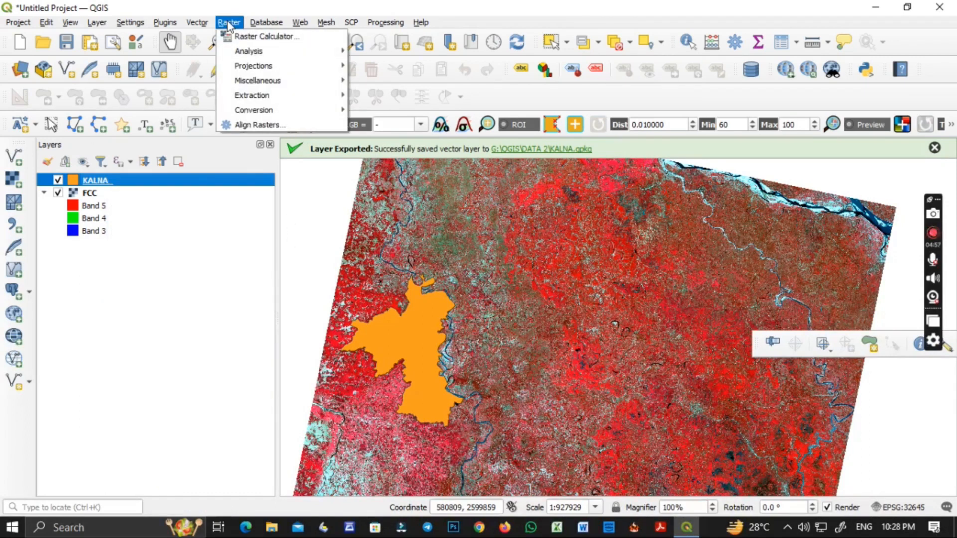
mouse_move(273, 96)
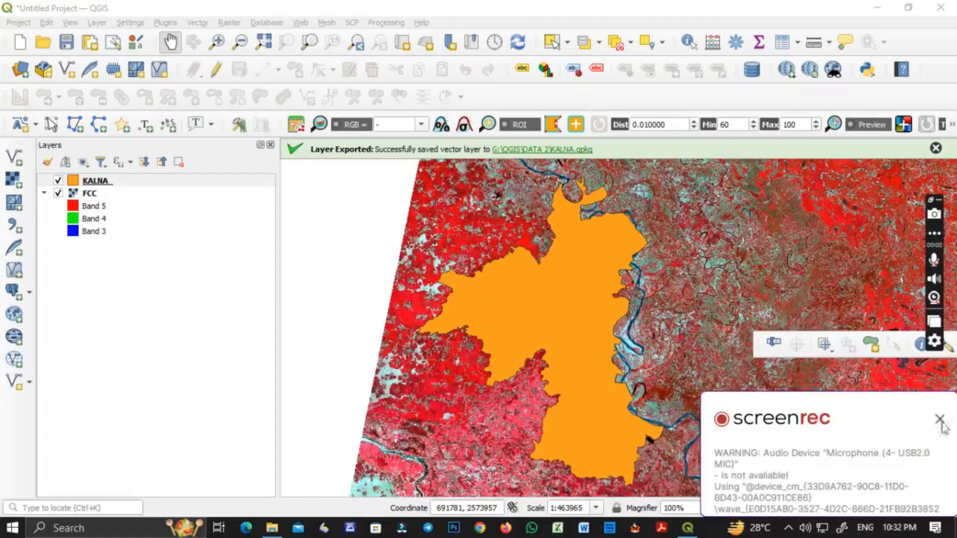
left_click(937, 419)
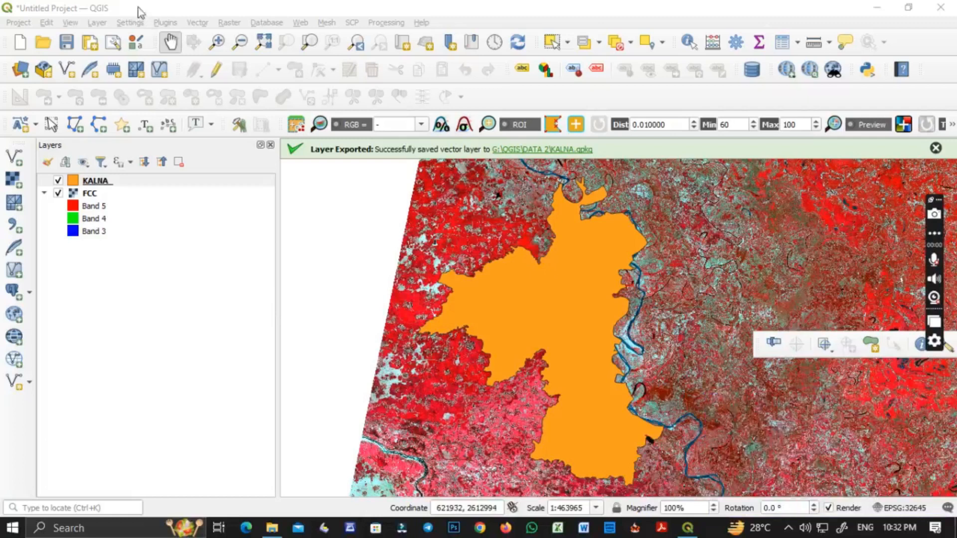
Set up Clip Raster by Mask Layer for FCC with mask KALNA_, source and target CRS EPSG:32645, and an output alpha band
left_click(228, 23)
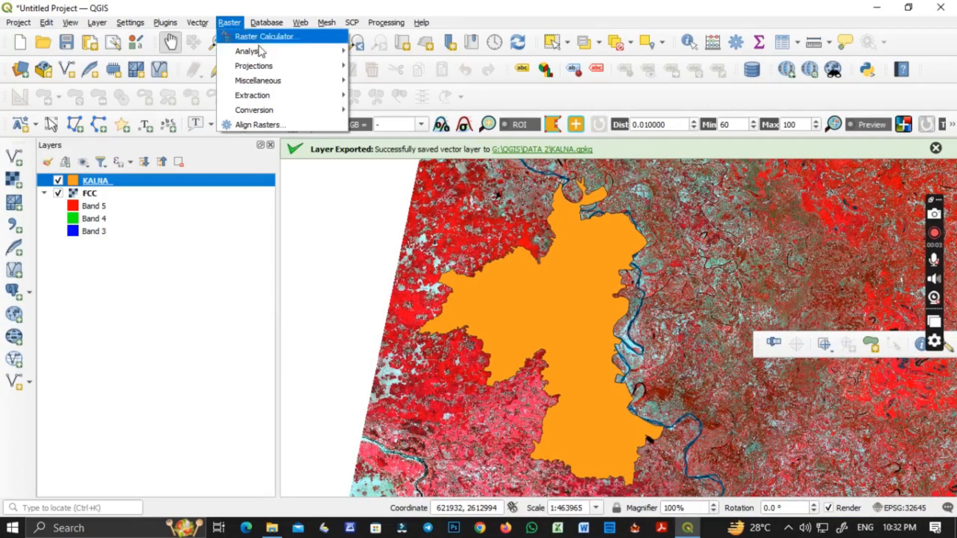
mouse_move(319, 96)
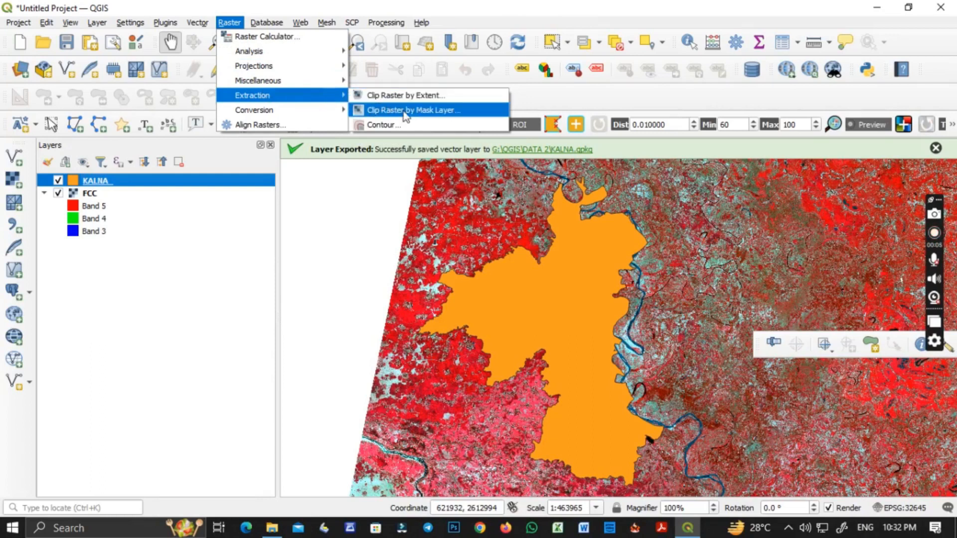
left_click(427, 111)
left_click(288, 139)
left_click(290, 140)
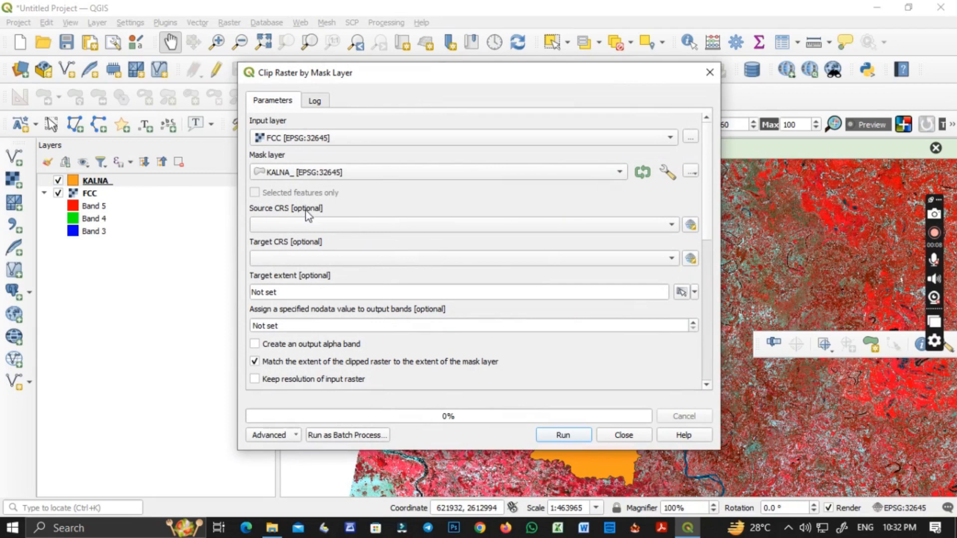
left_click(304, 225)
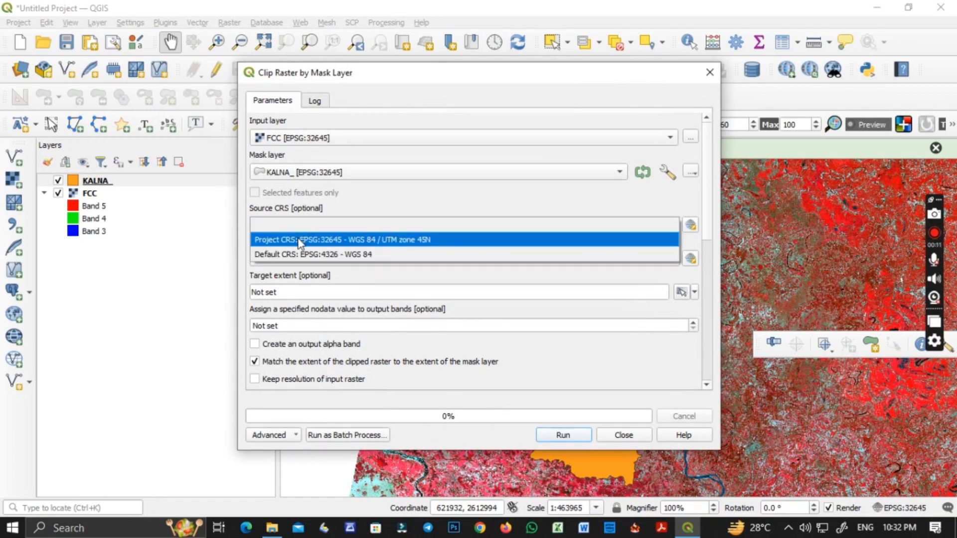
left_click(298, 240)
left_click(295, 258)
left_click(299, 273)
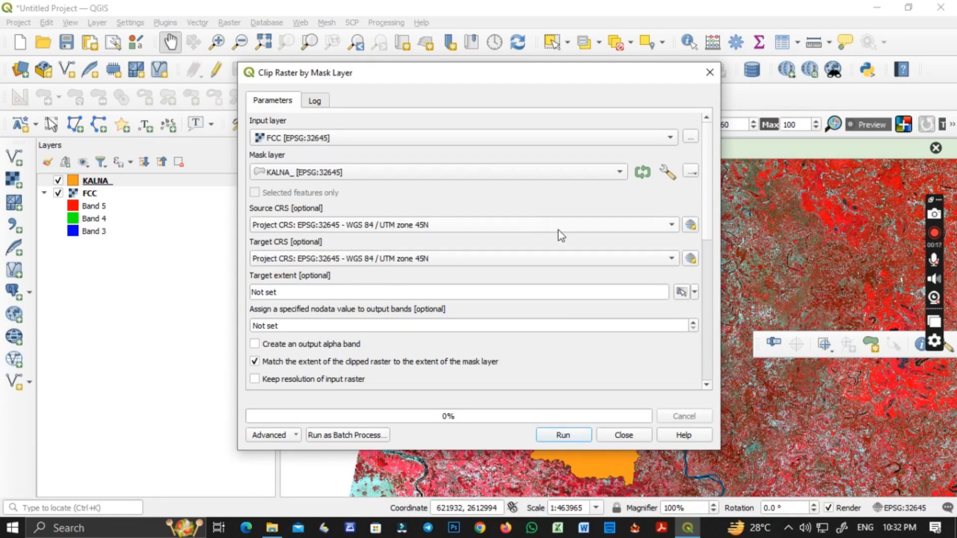
scroll(354, 363, "down", 3)
left_click(255, 232)
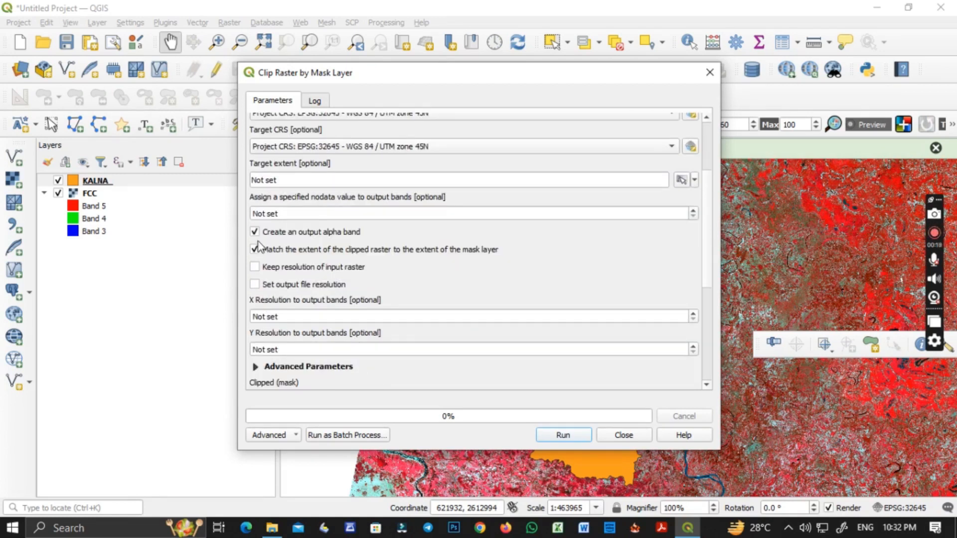
Set the clipped output to KALNA SUB DISTRICT.tif in G:\QGIS\DATA 2, deleting the old file of that name and accepting its replacement
scroll(347, 330, "down", 5)
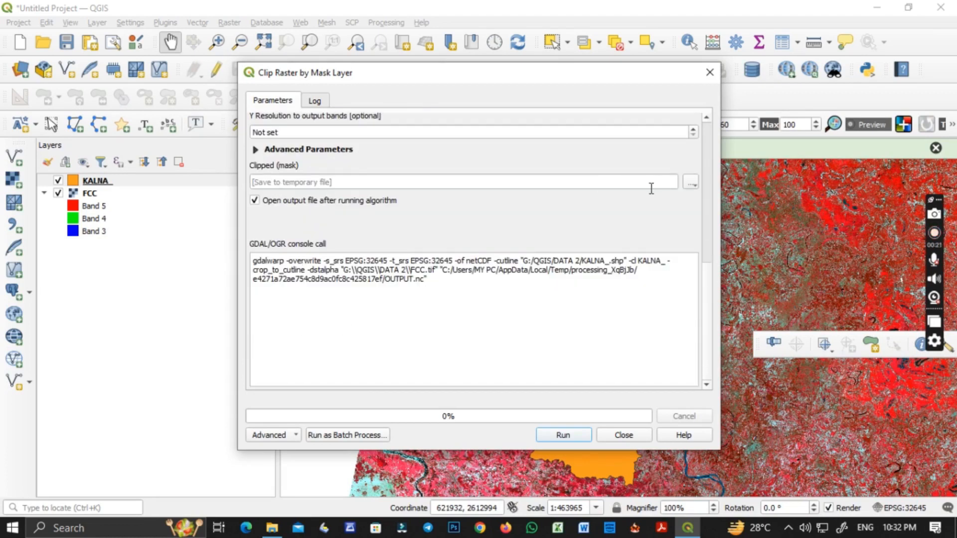
left_click(689, 183)
left_click(710, 211)
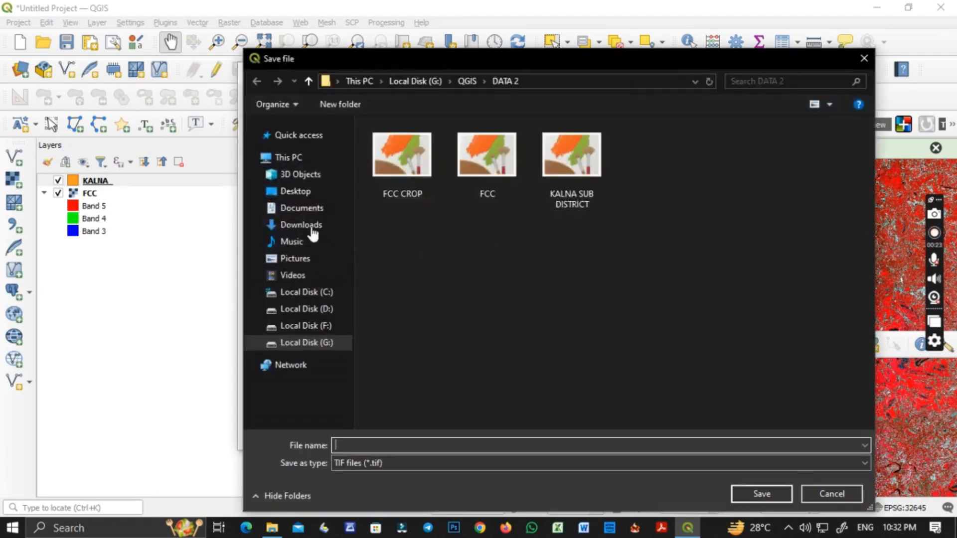
type("K")
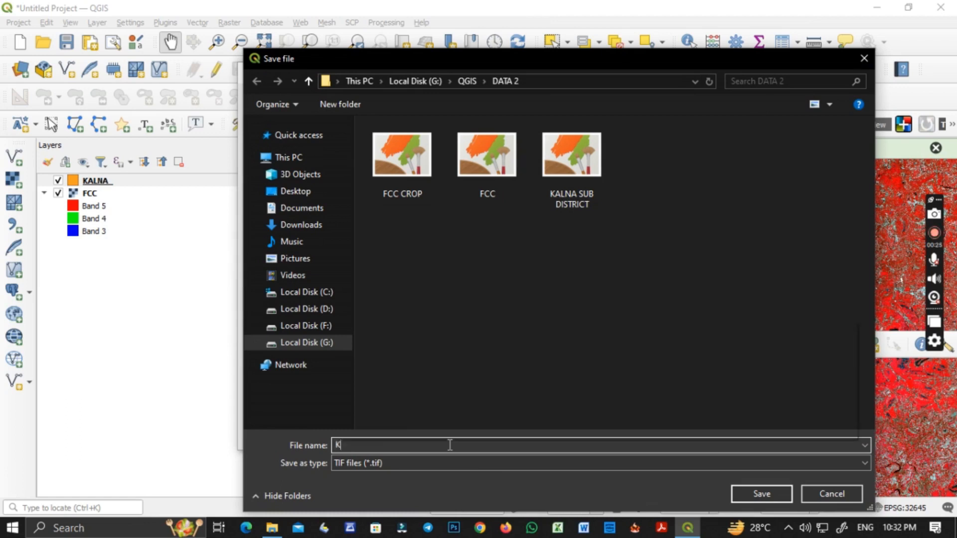
type("ALN")
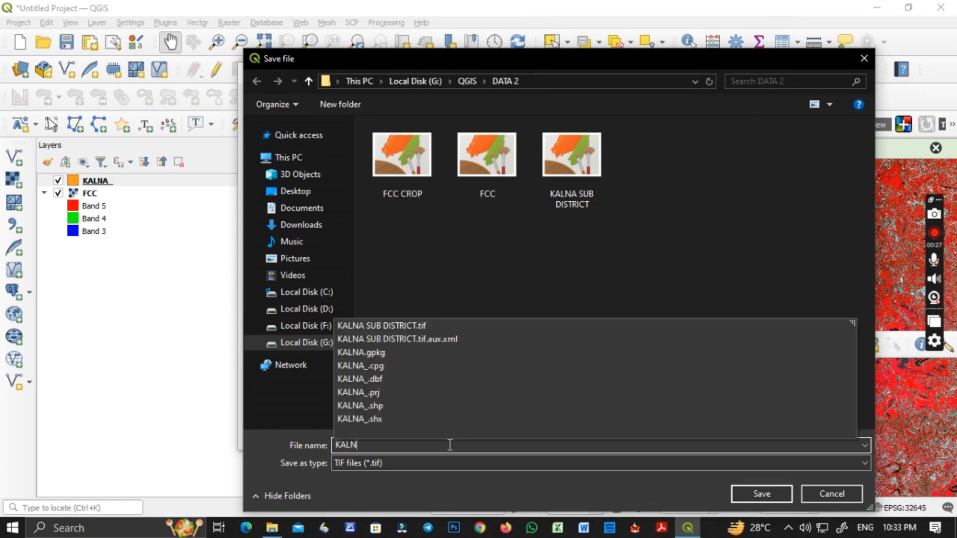
type("A SUB DISTRICT")
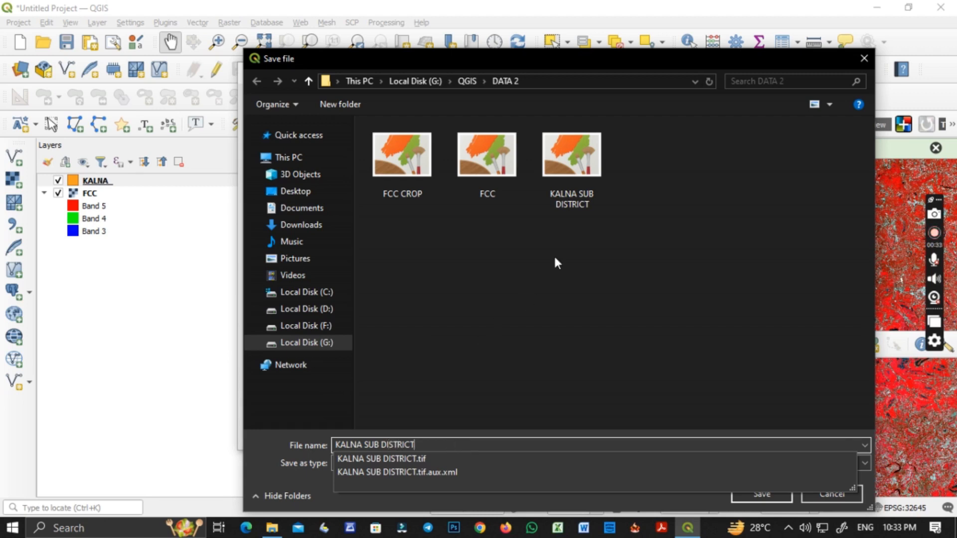
left_click(566, 192)
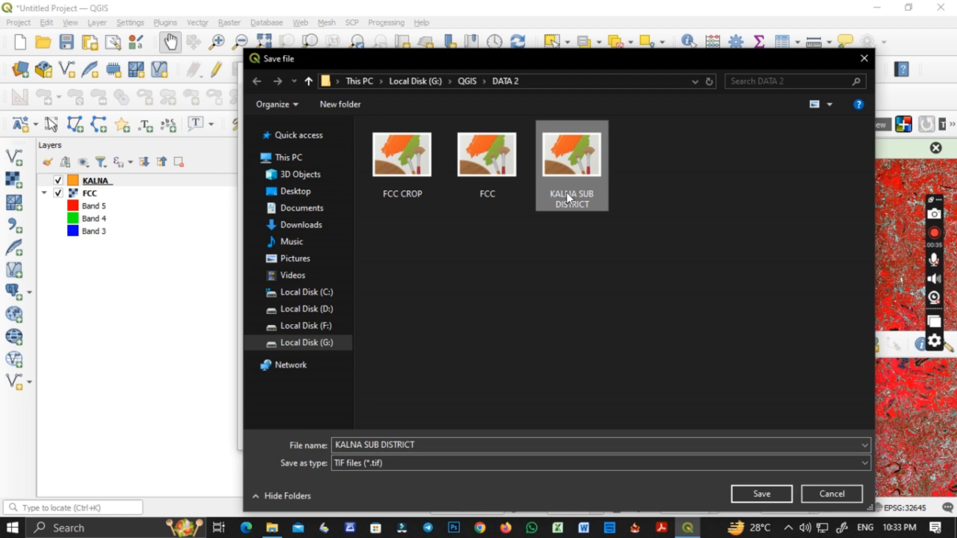
key("Delete")
left_click(421, 445)
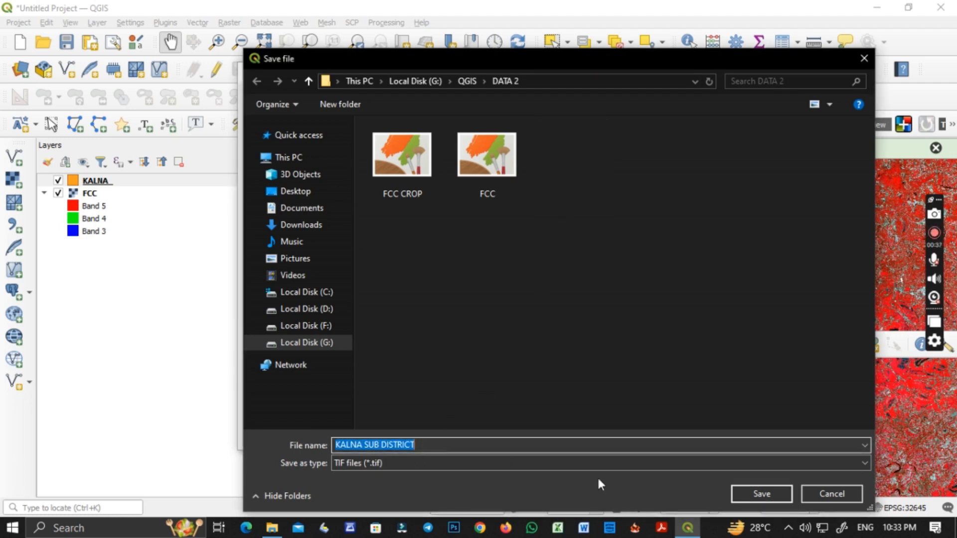
left_click(752, 497)
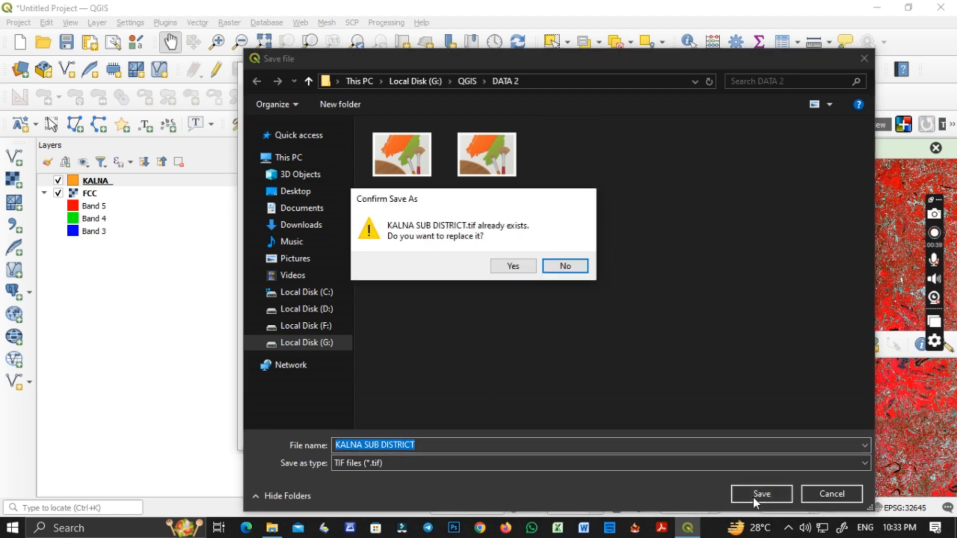
left_click(512, 266)
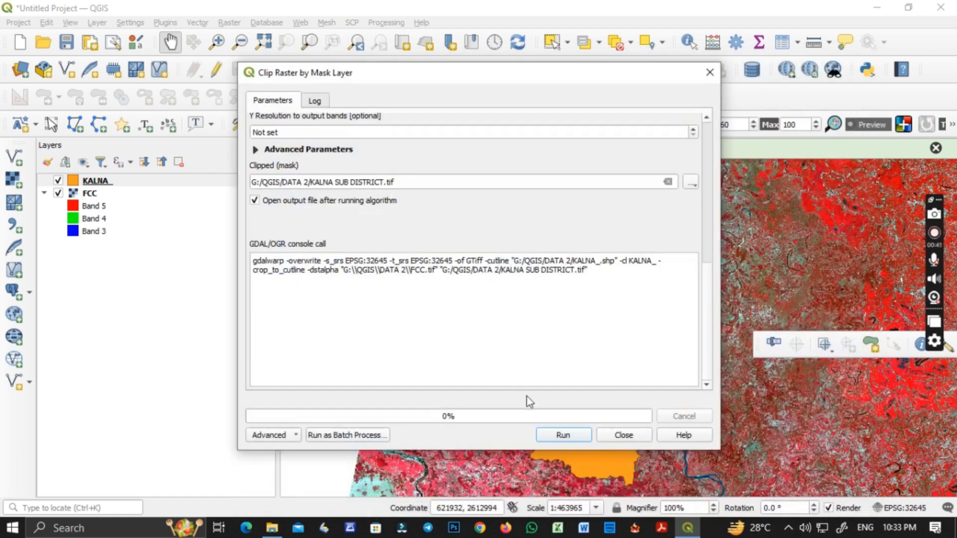
Run the raster clip, close the tool, and hide the KALNA_ and FCC layers
left_click(544, 439)
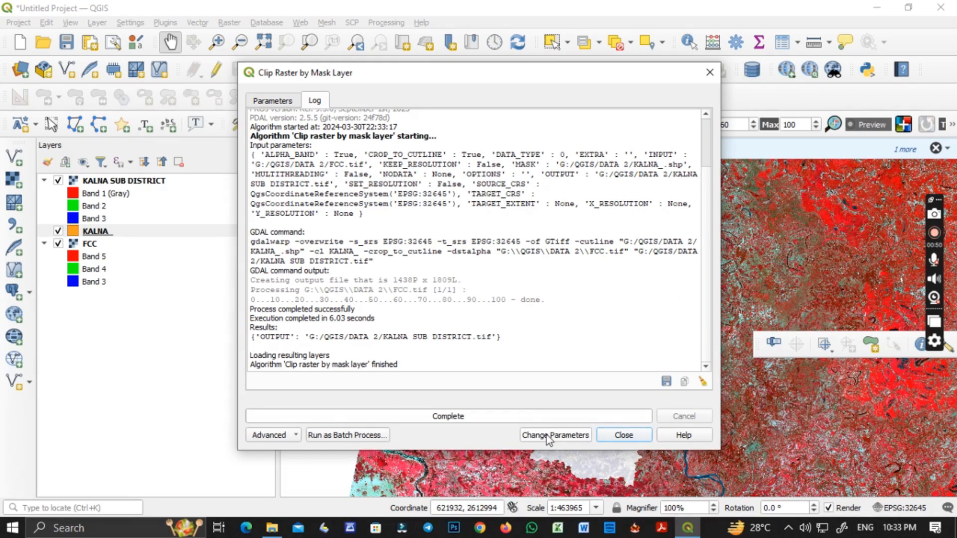
left_click(621, 435)
left_click(58, 231)
left_click(58, 243)
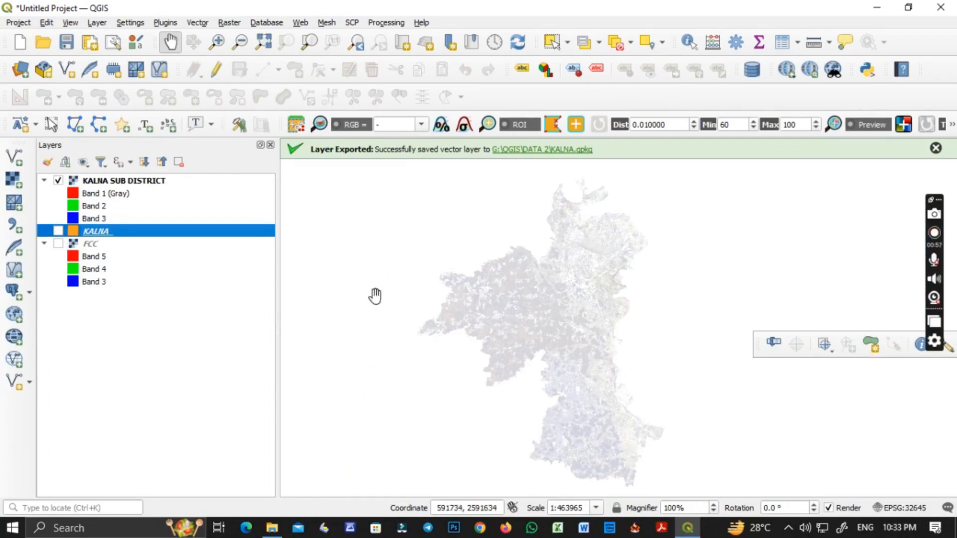
Set the KALNA SUB DISTRICT raster's additional no data value to 0 and its no data display color to white (#ffffff)
left_click_drag(550, 315, 573, 306)
right_click(103, 181)
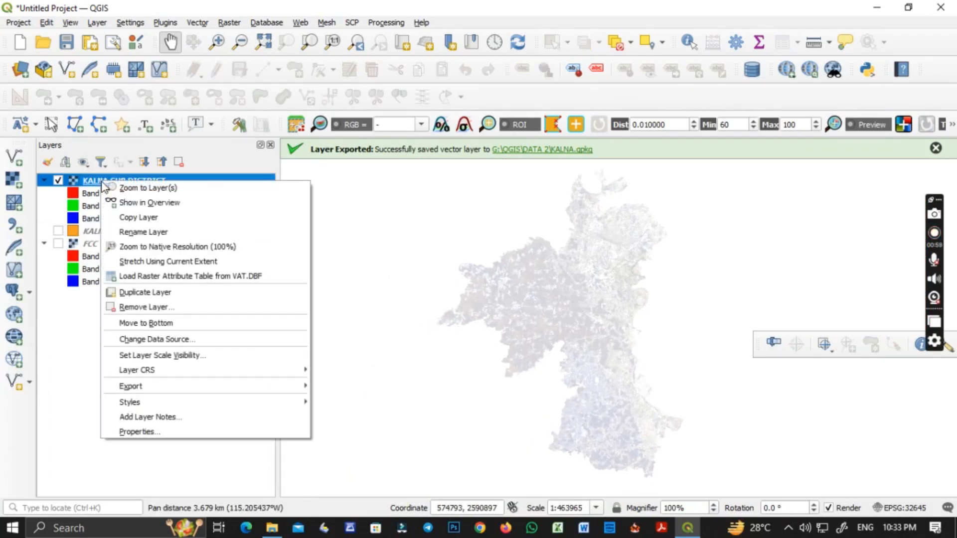
left_click(141, 433)
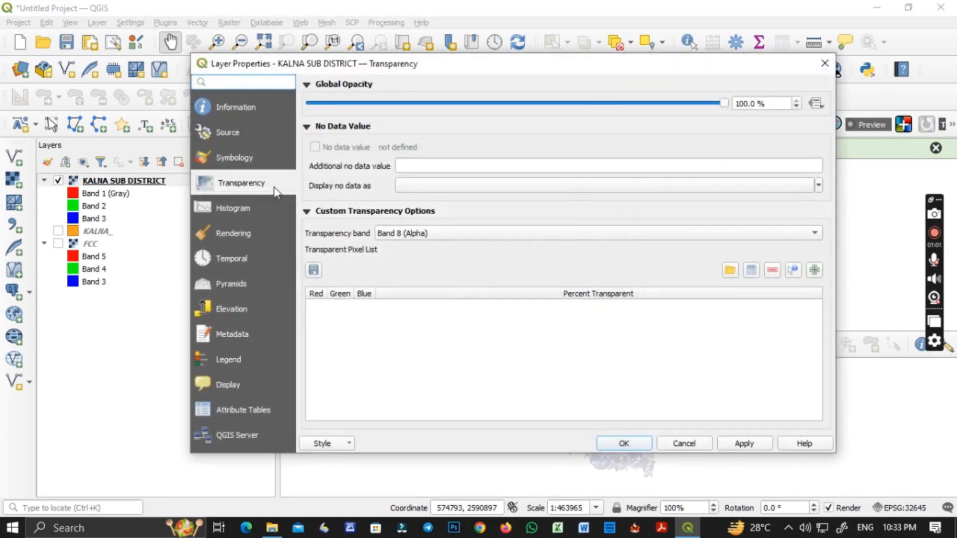
left_click(441, 167)
type("0")
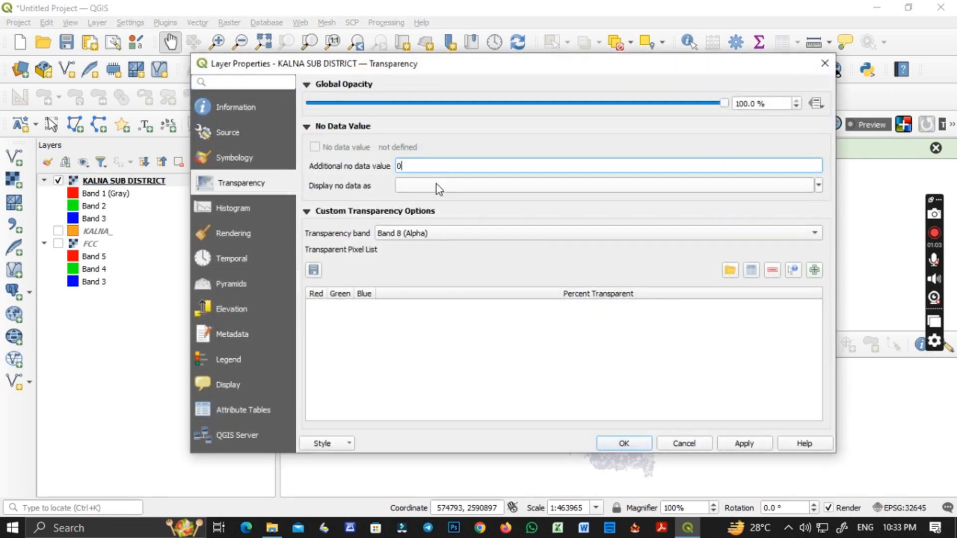
left_click(435, 184)
left_click_drag(372, 193, 229, 178)
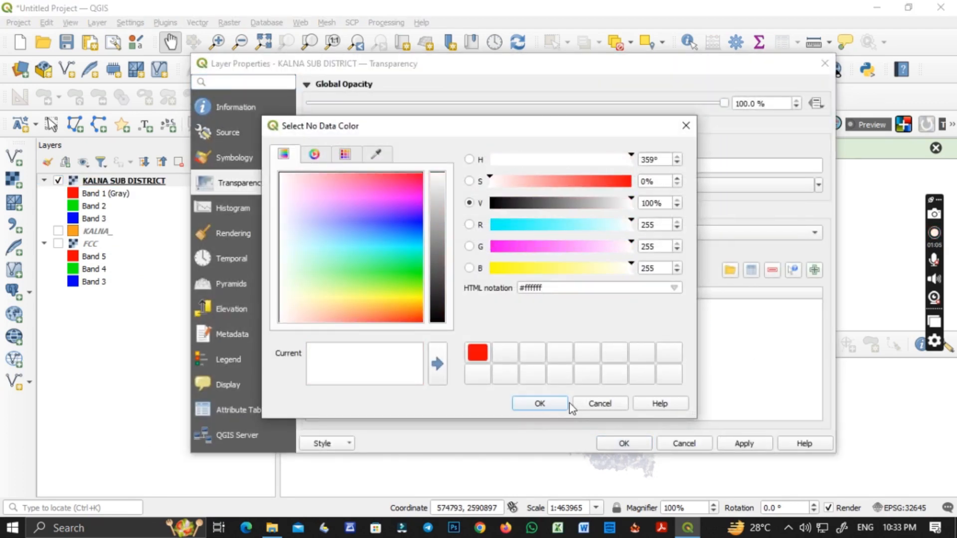
left_click(540, 405)
Render KALNA SUB DISTRICT with Band 5 as red, Band 4 as green and Band 3 as blue, and apply the layer properties
left_click(241, 157)
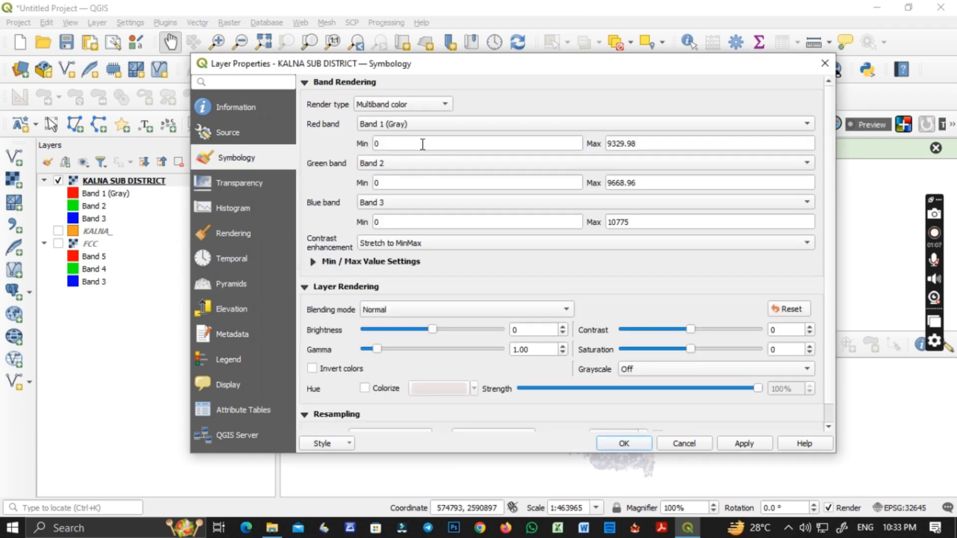
left_click(412, 125)
left_click(390, 186)
left_click(390, 171)
left_click(394, 192)
left_click(396, 202)
left_click(398, 205)
left_click(748, 445)
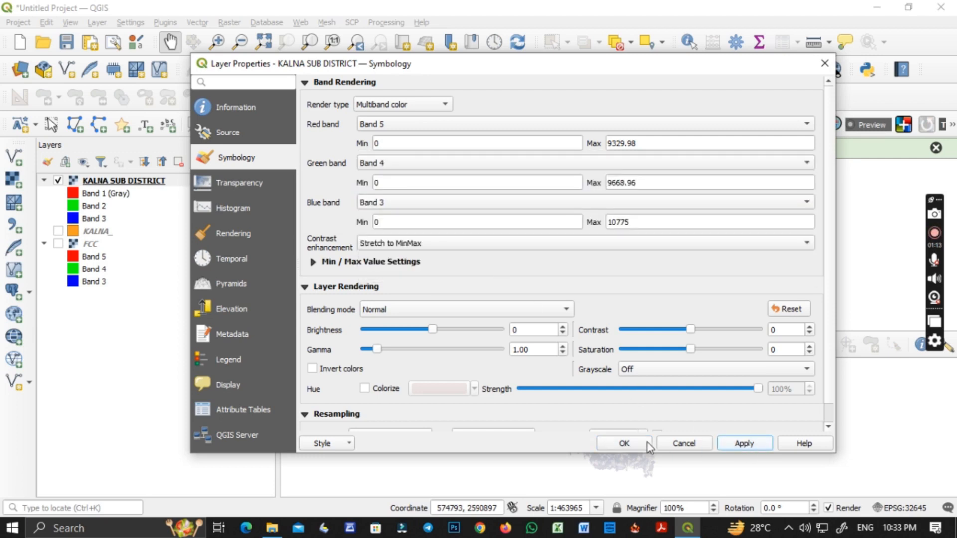
left_click(647, 442)
left_click_drag(598, 305, 610, 325)
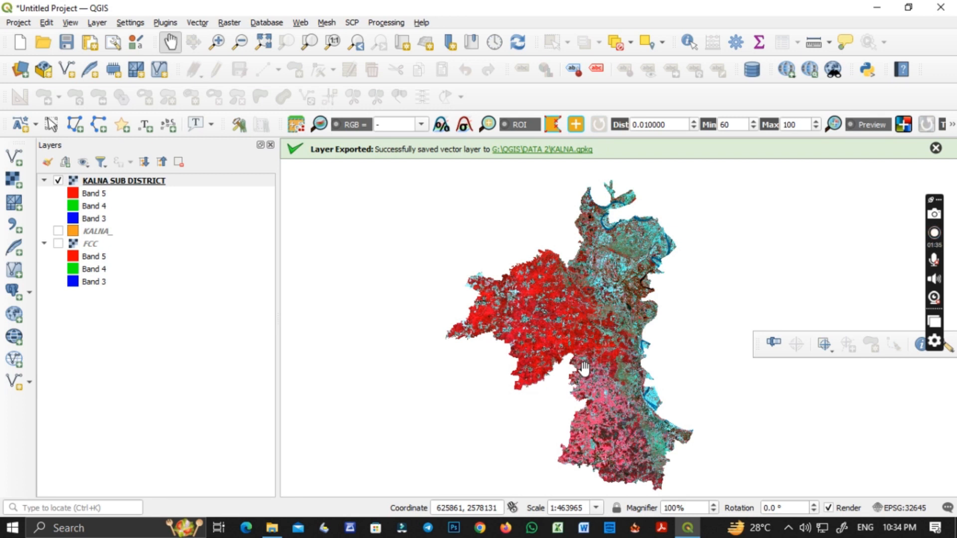
Remove the KALNA_ and FCC layers from the project, keeping only KALNA SUB DISTRICT
right_click(87, 231)
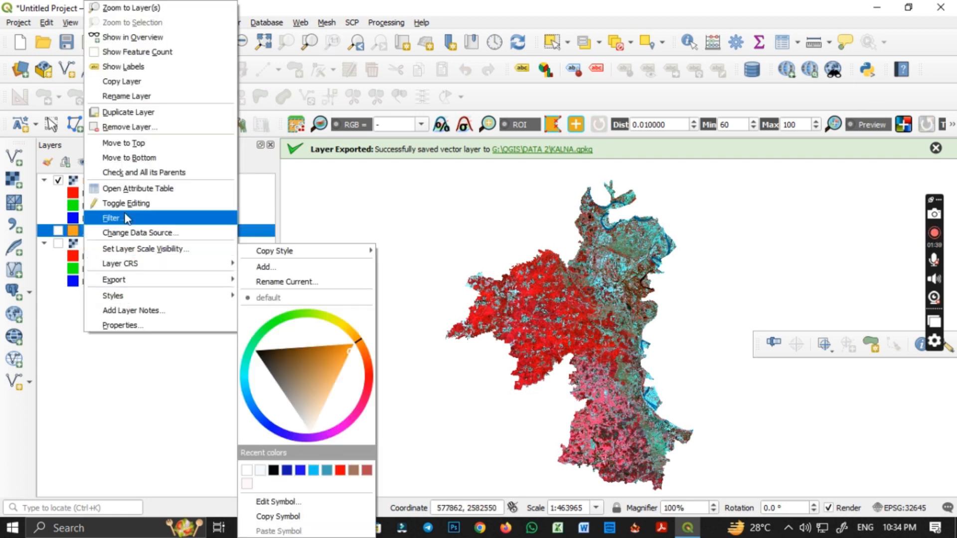
left_click(128, 131)
left_click(451, 278)
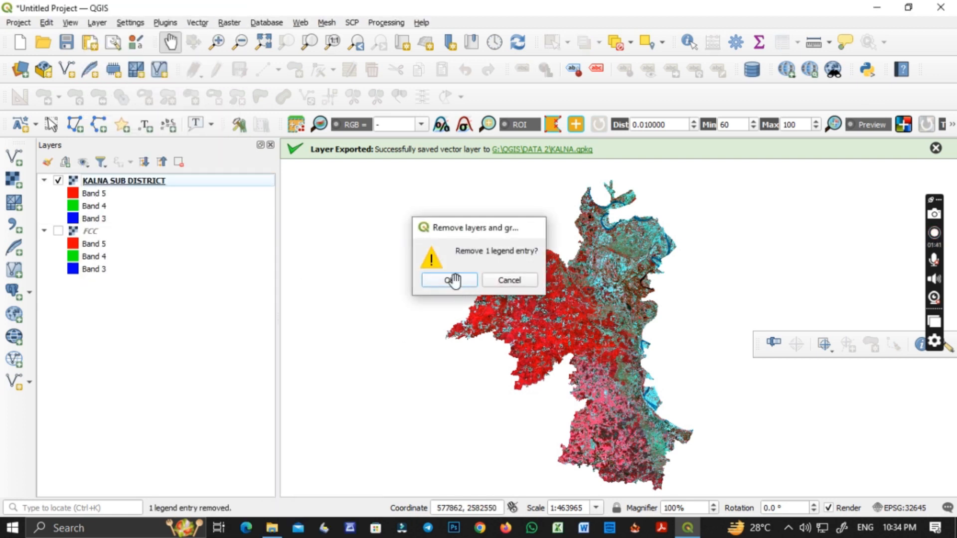
left_click(85, 233)
right_click(85, 236)
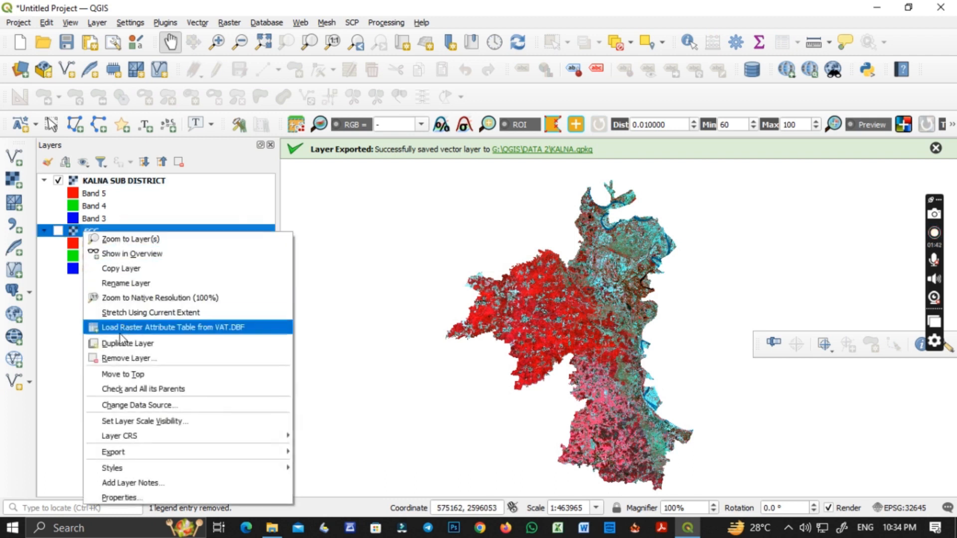
left_click(118, 358)
left_click(443, 280)
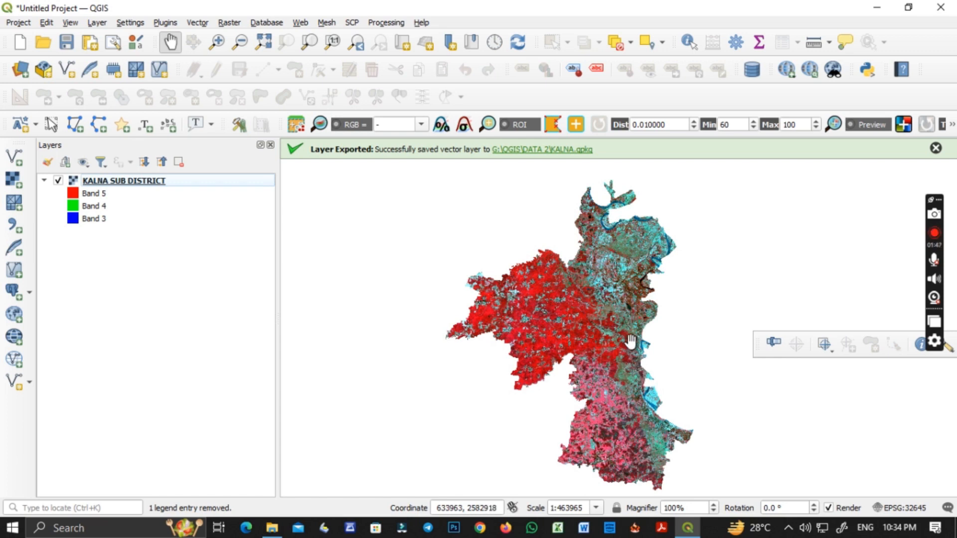
Examine the clipped false-color raster up close around its center, and return to viewing the whole subdistrict
scroll(633, 344, "up", 2)
scroll(598, 356, "up", 1)
left_click_drag(586, 354, 504, 314)
scroll(504, 314, "down", 2)
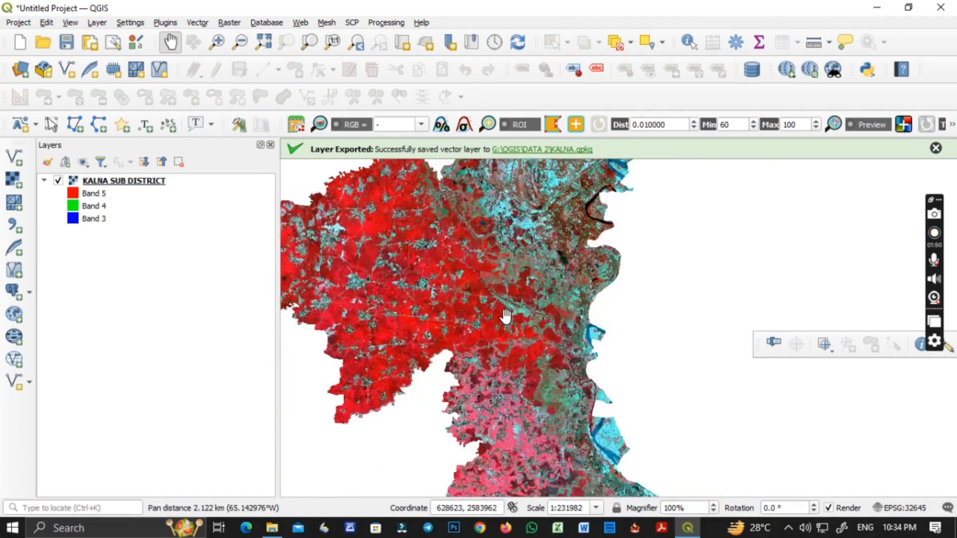
scroll(505, 315, "down", 2)
scroll(505, 315, "up", 1)
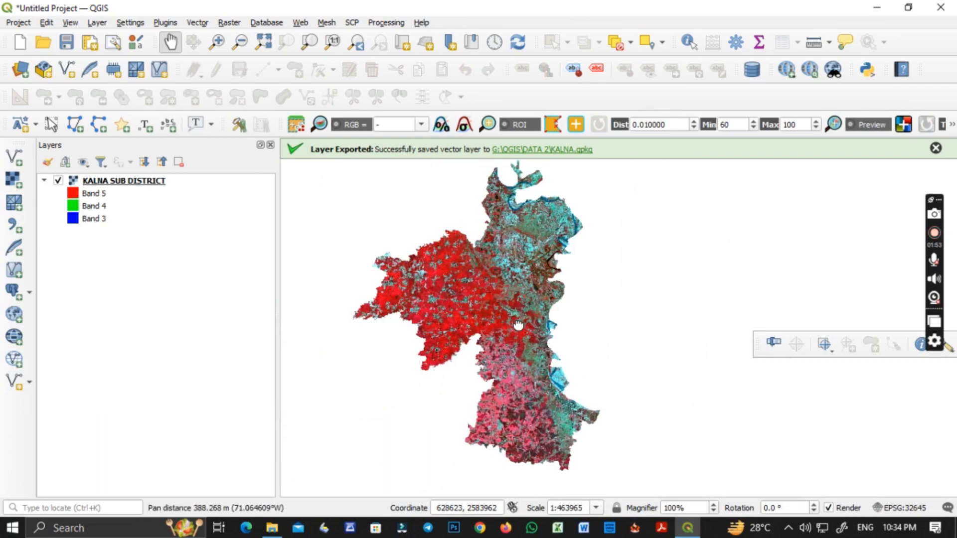